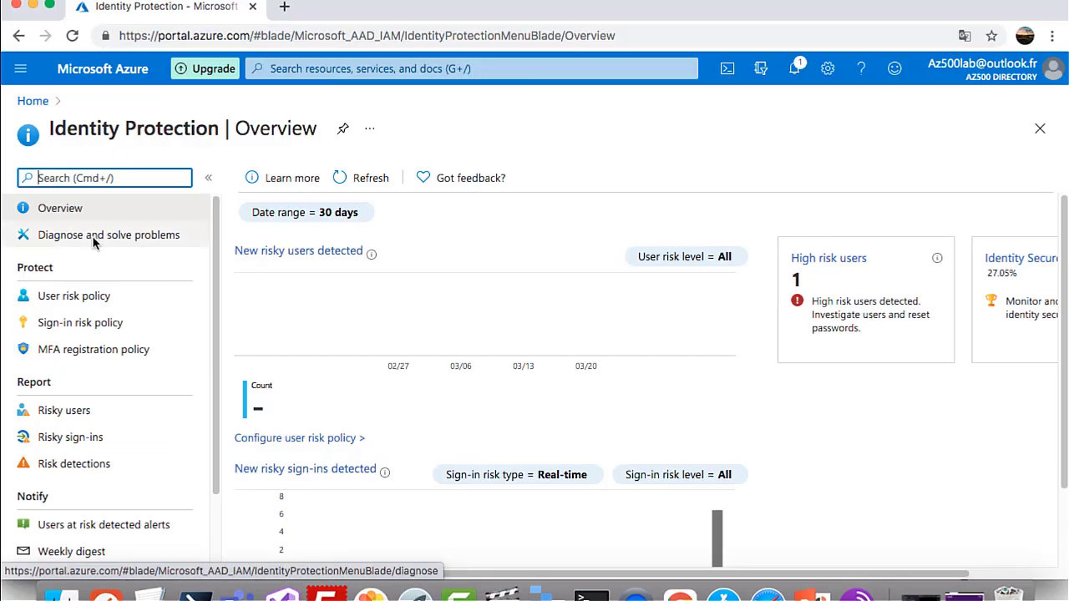
In the User risk policy, add test3 to the included users, then switch to All users and go to exclusions
click(77, 304)
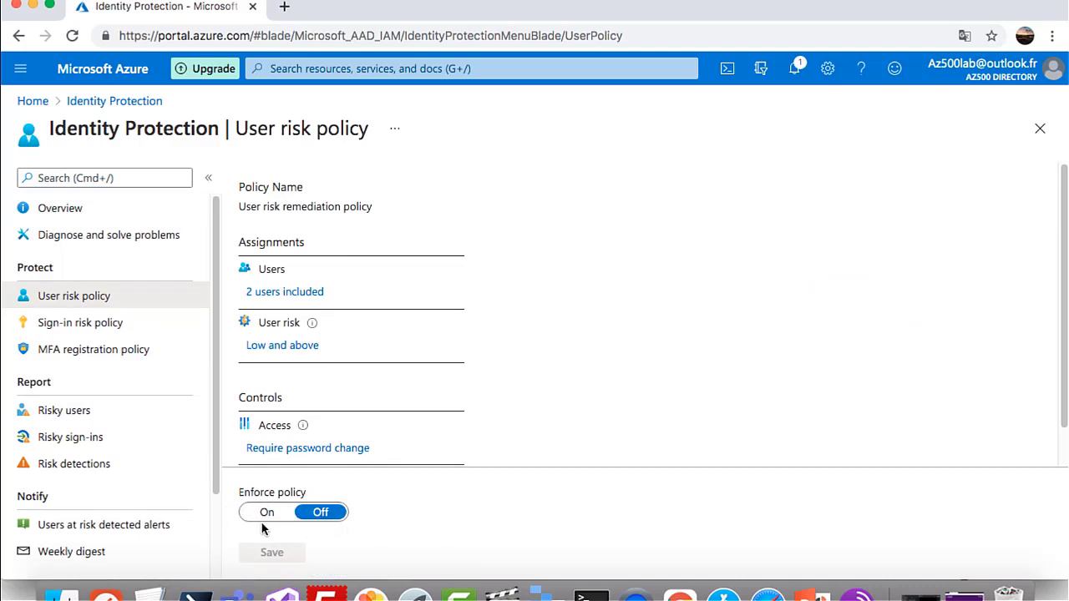
click(293, 296)
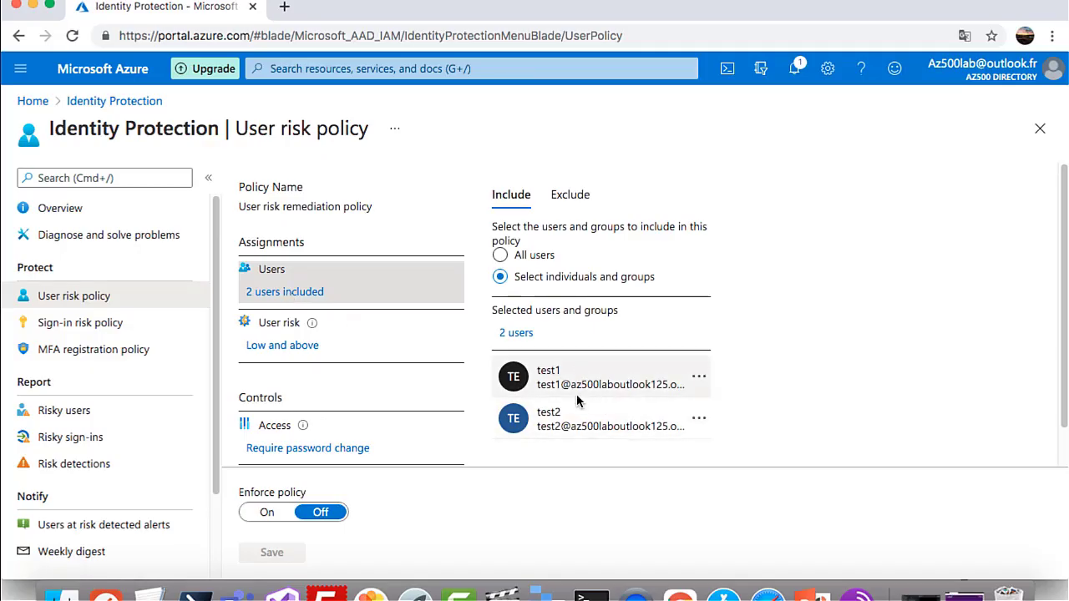
click(526, 335)
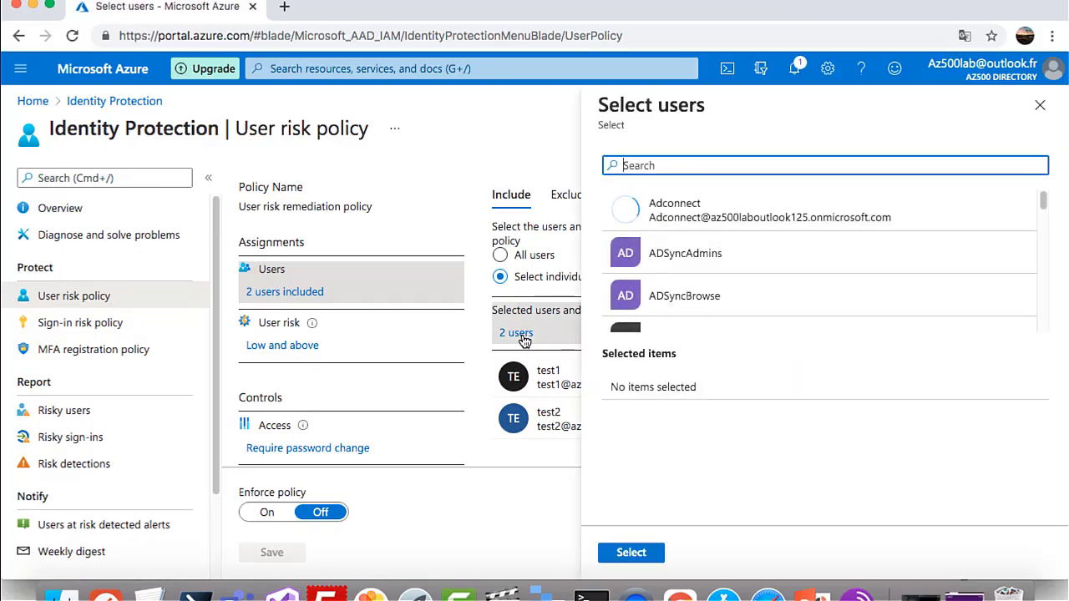
text(t)
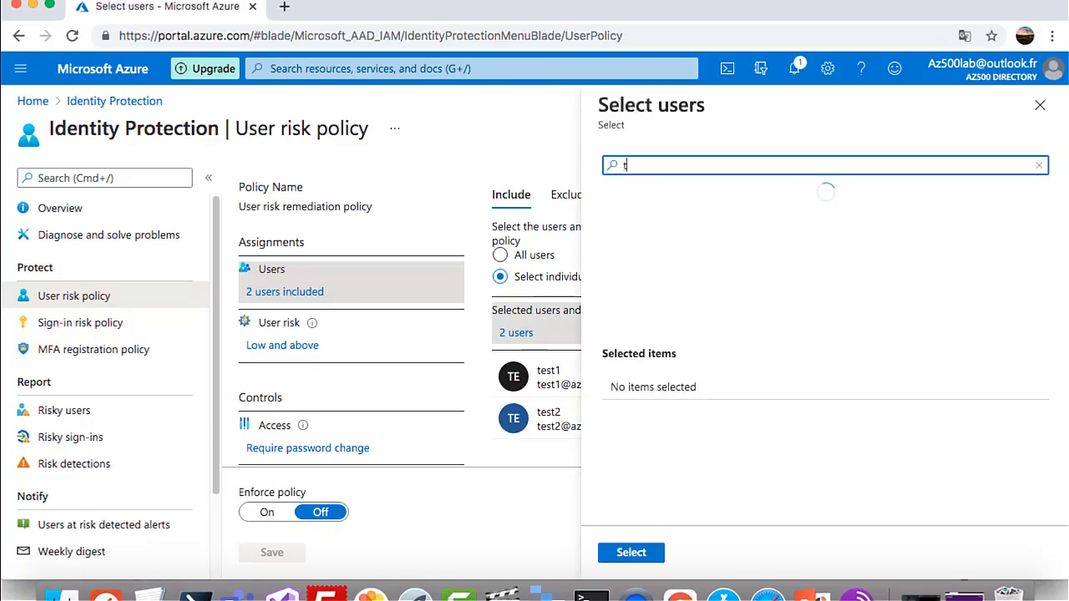
text(eq)
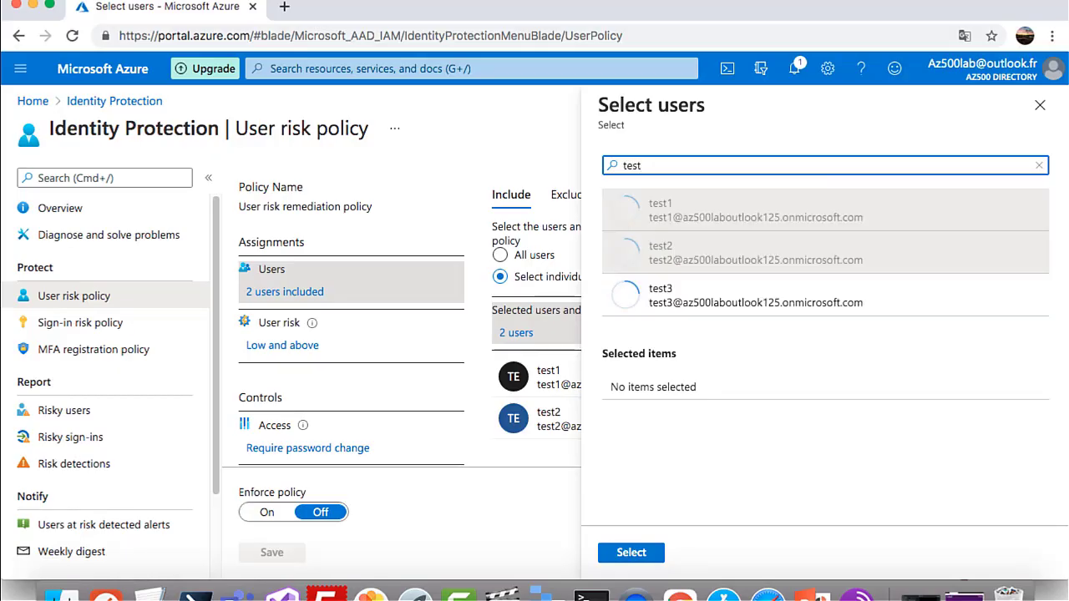
click(696, 318)
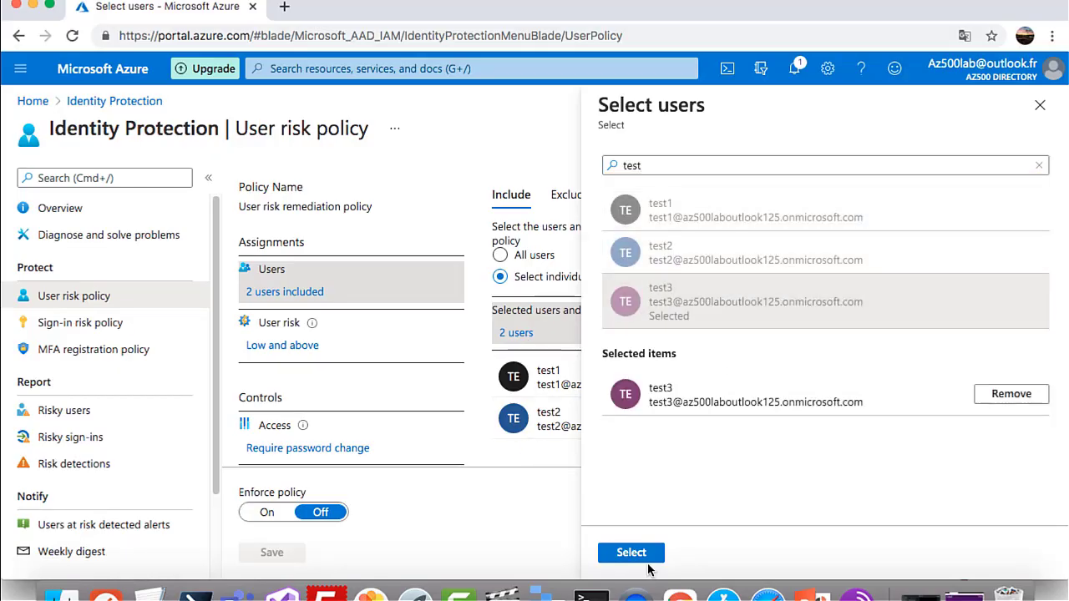
click(631, 553)
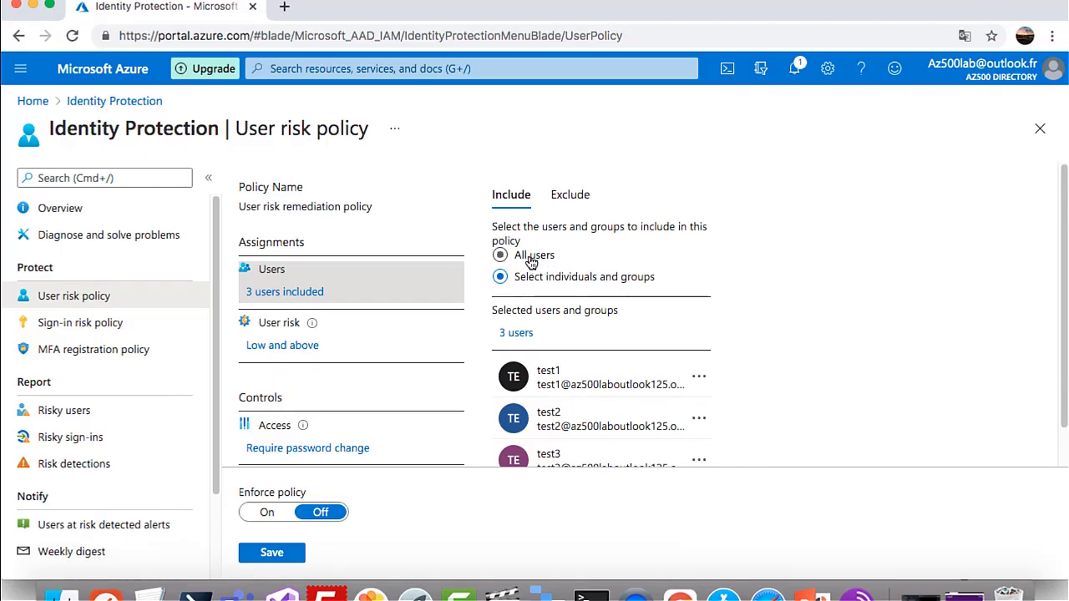
click(531, 262)
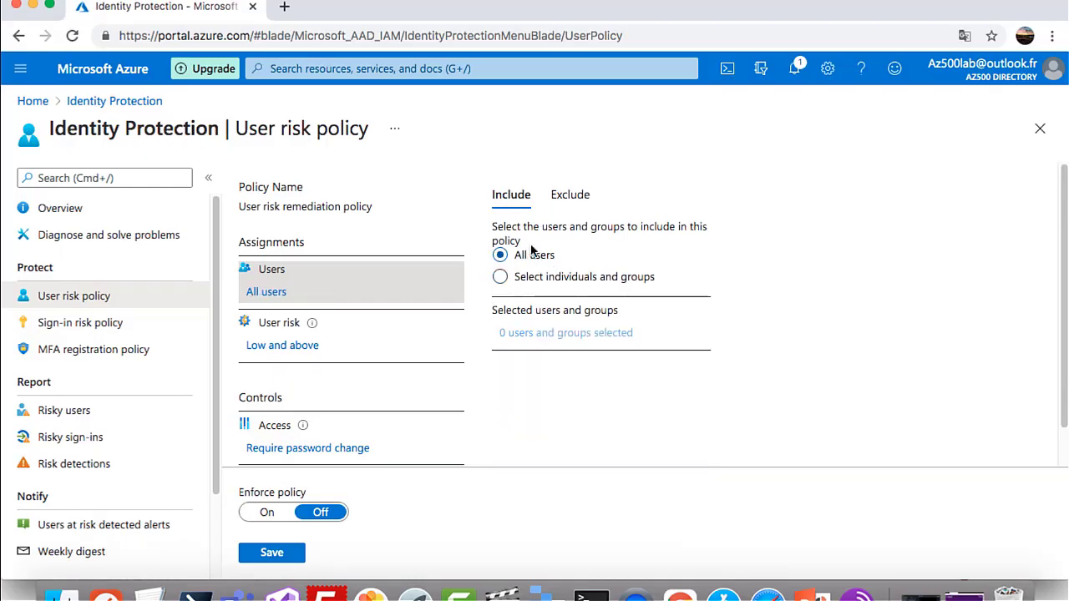
click(567, 195)
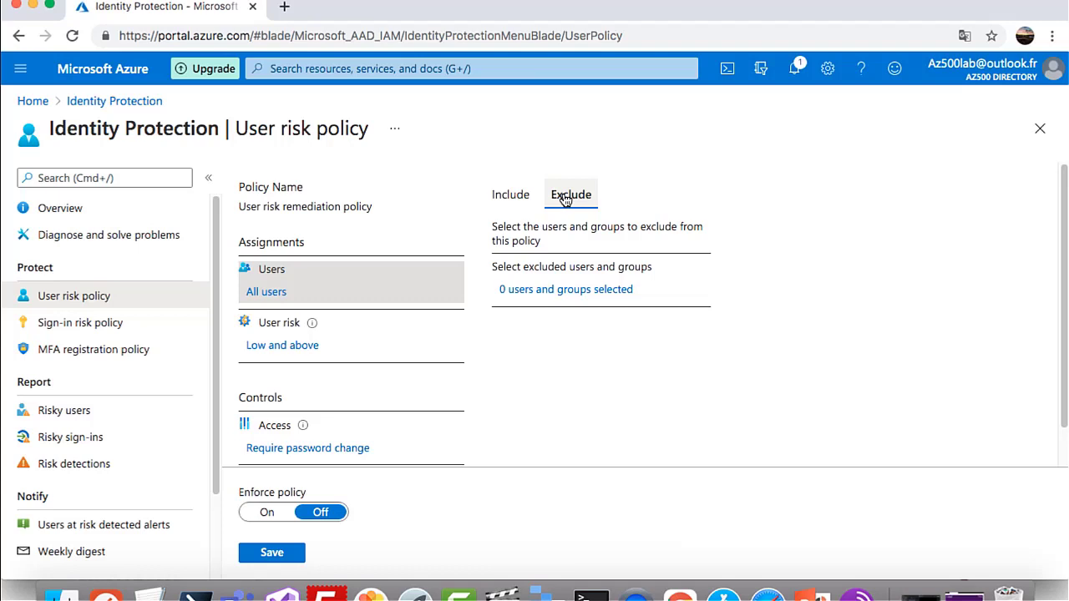
Exclude the Global Admin account and the lab admin account from the User risk policy
click(568, 291)
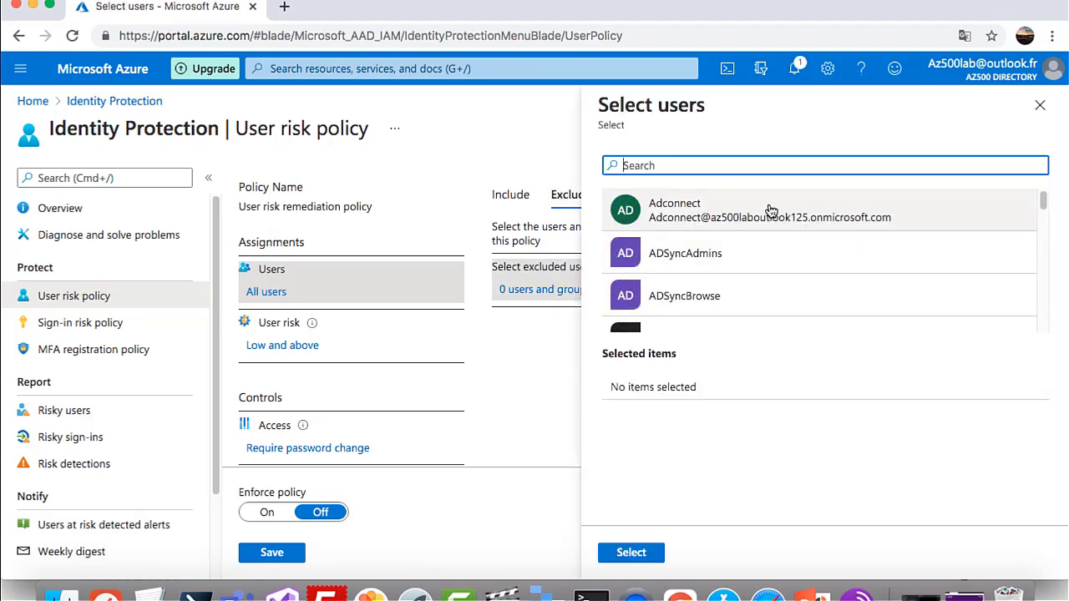
text(admi)
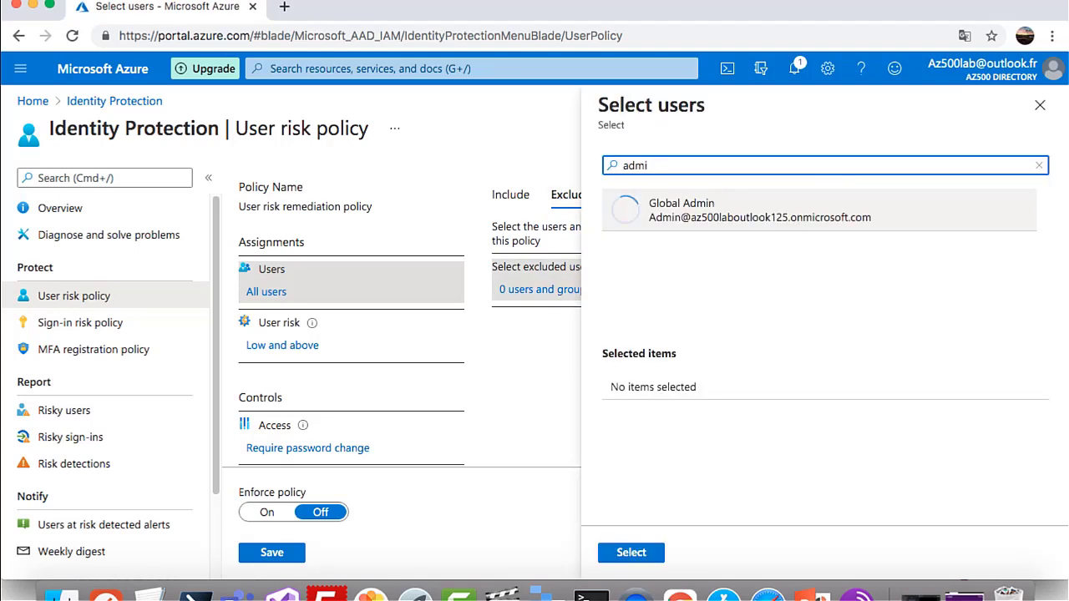
click(753, 219)
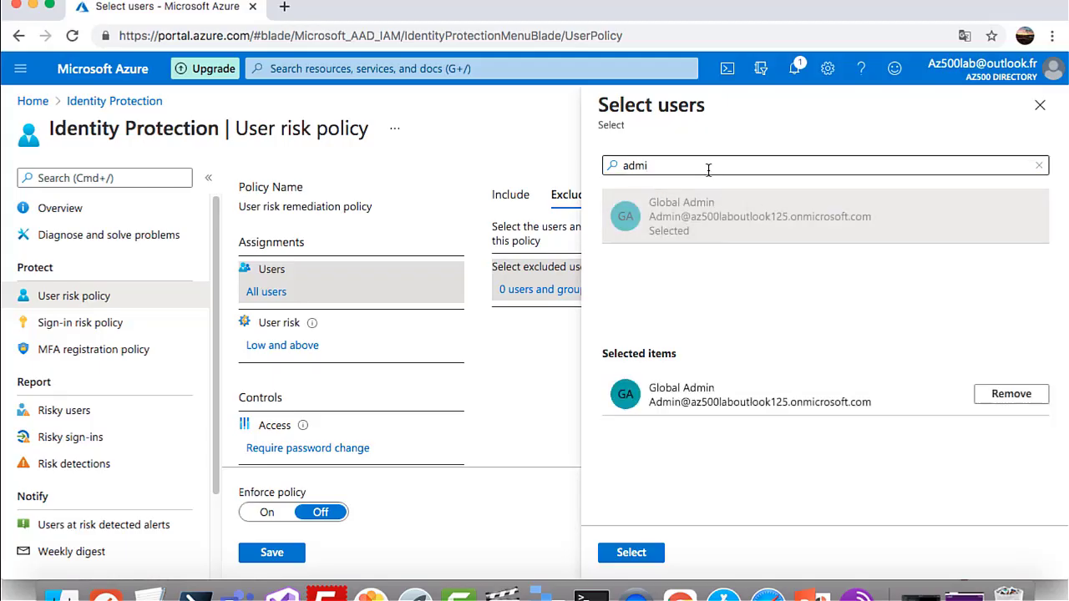
drag(707, 168, 572, 154)
key(BackSpace)
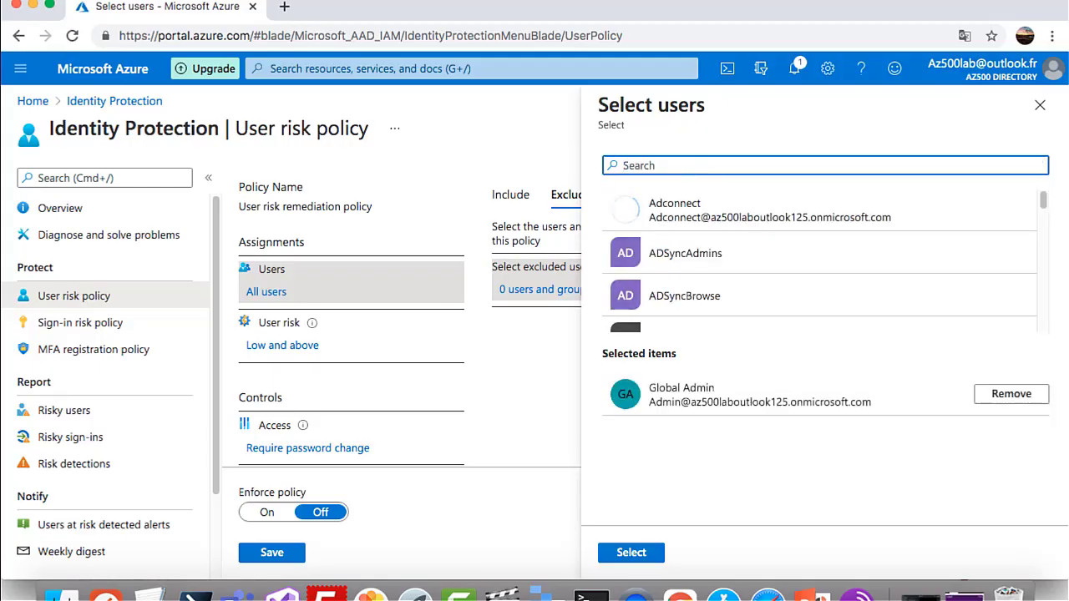
text(i)
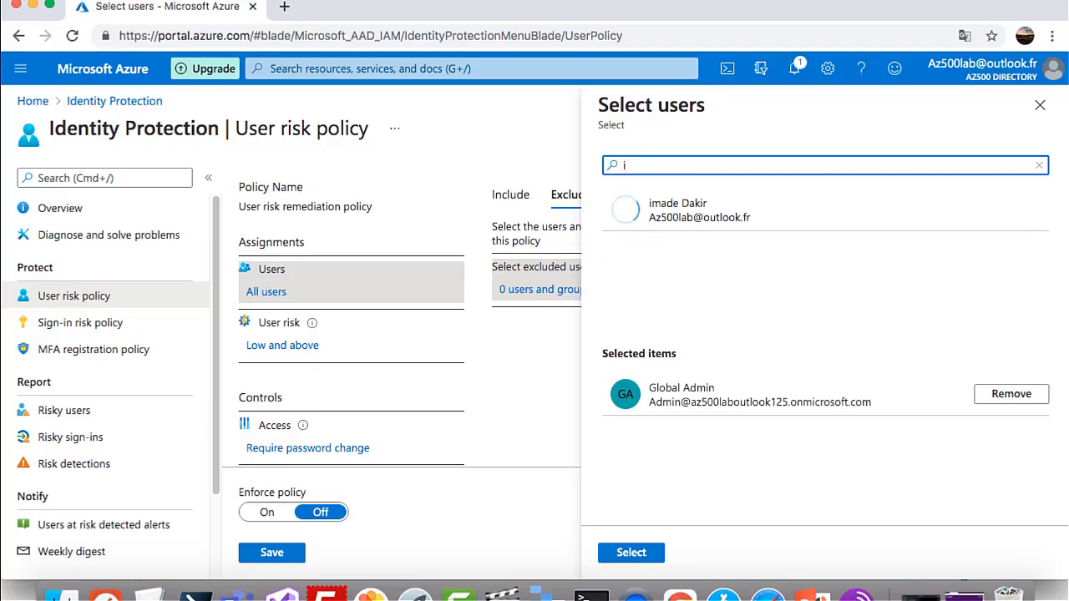
click(703, 237)
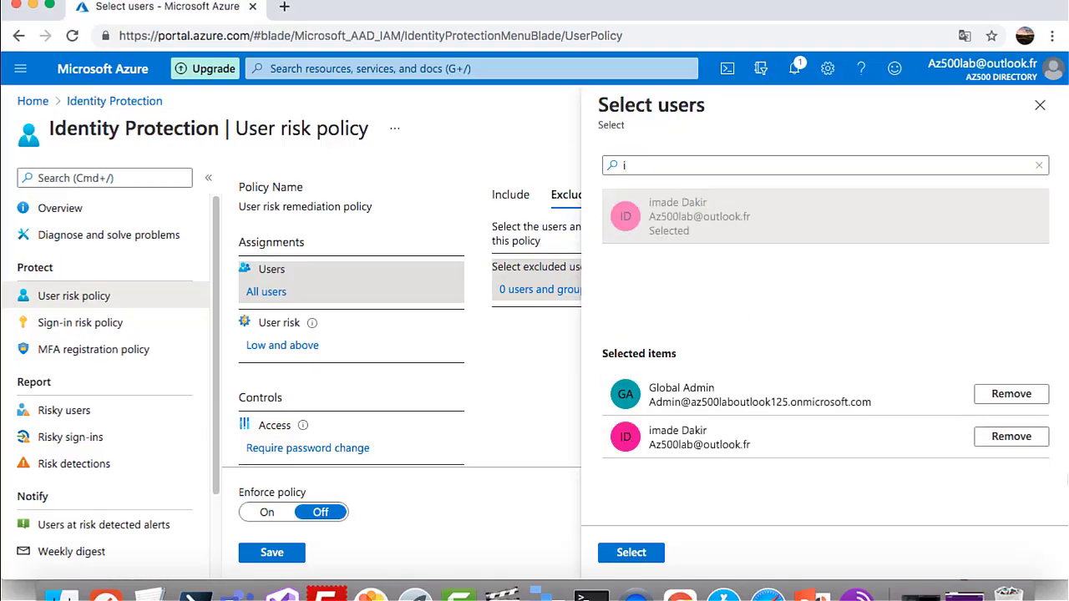
click(633, 552)
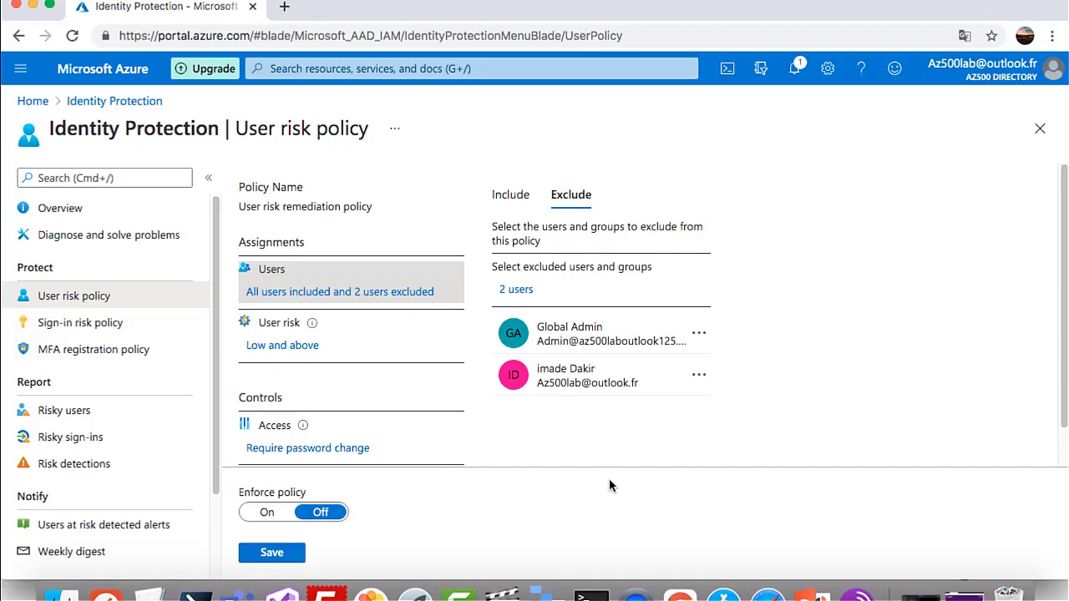
Keep user risk at Low and above with Require password change, and save the policy
click(289, 345)
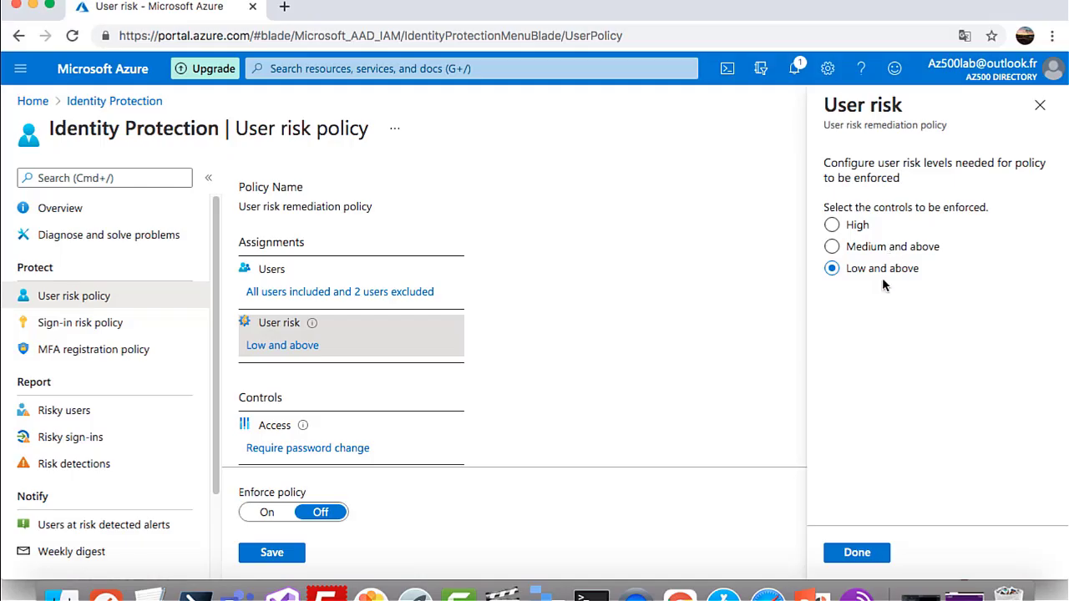
click(864, 553)
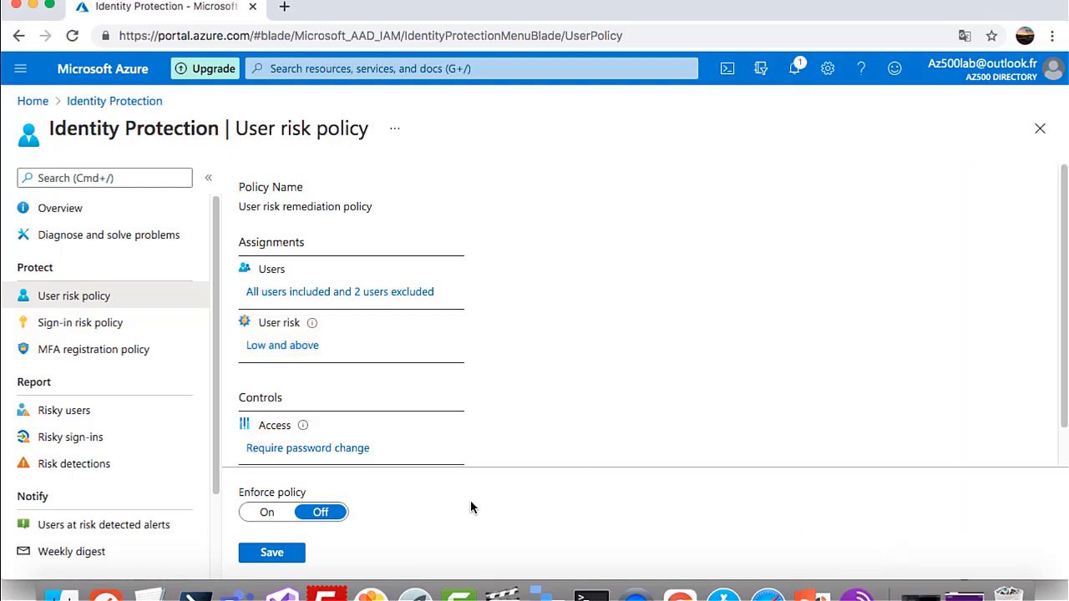
scroll(364, 441, down, 1)
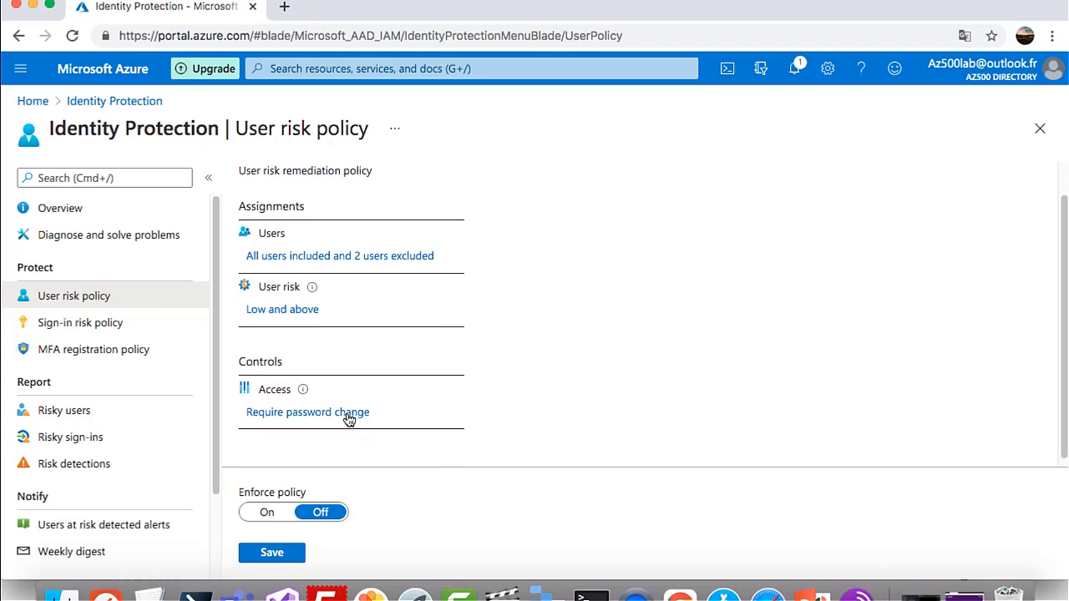
click(349, 413)
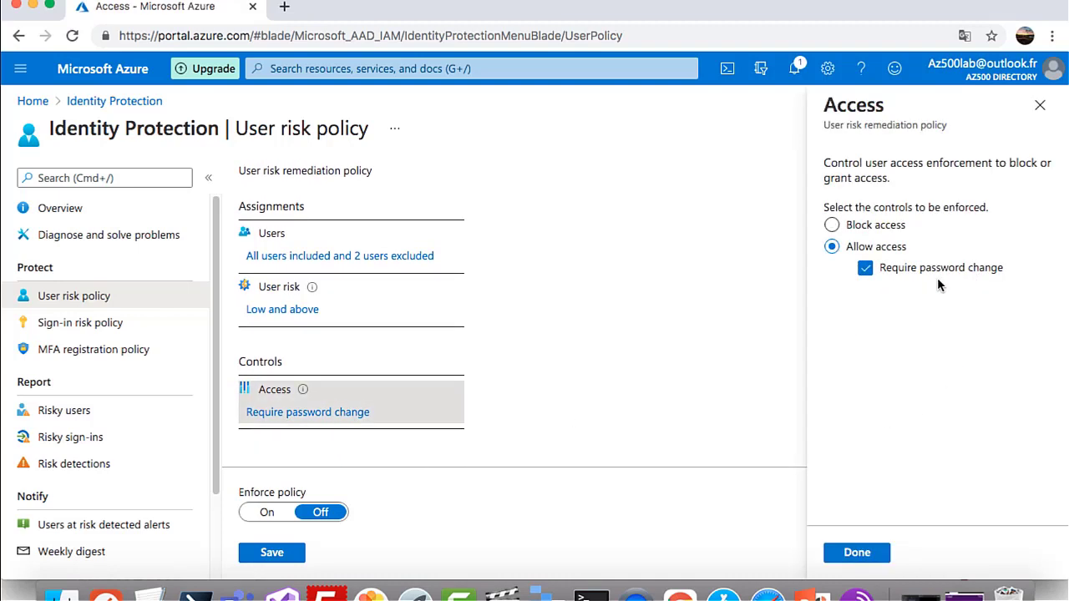
click(856, 552)
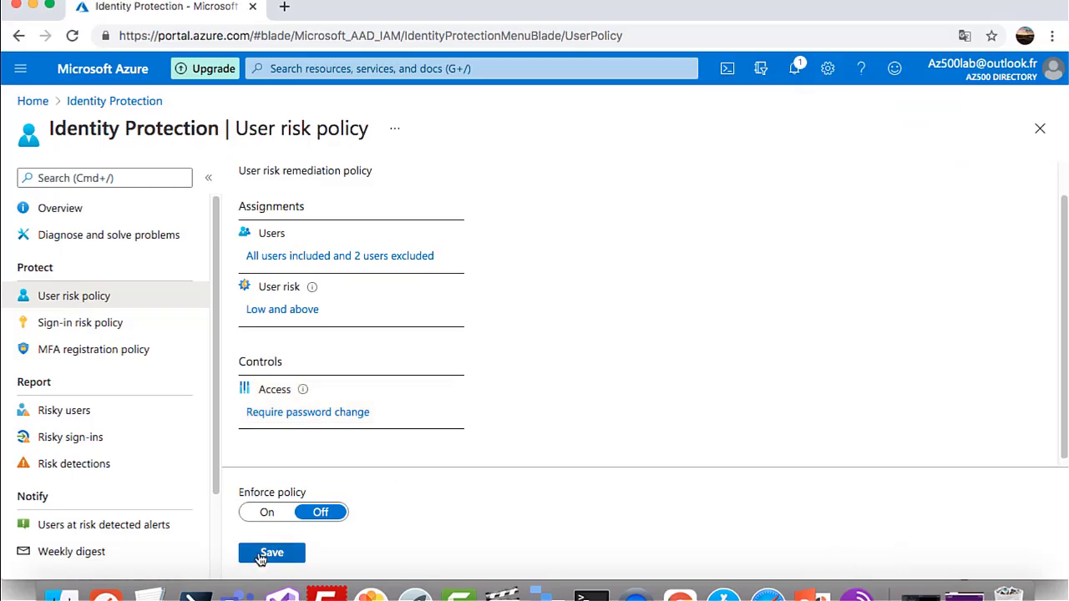
click(272, 553)
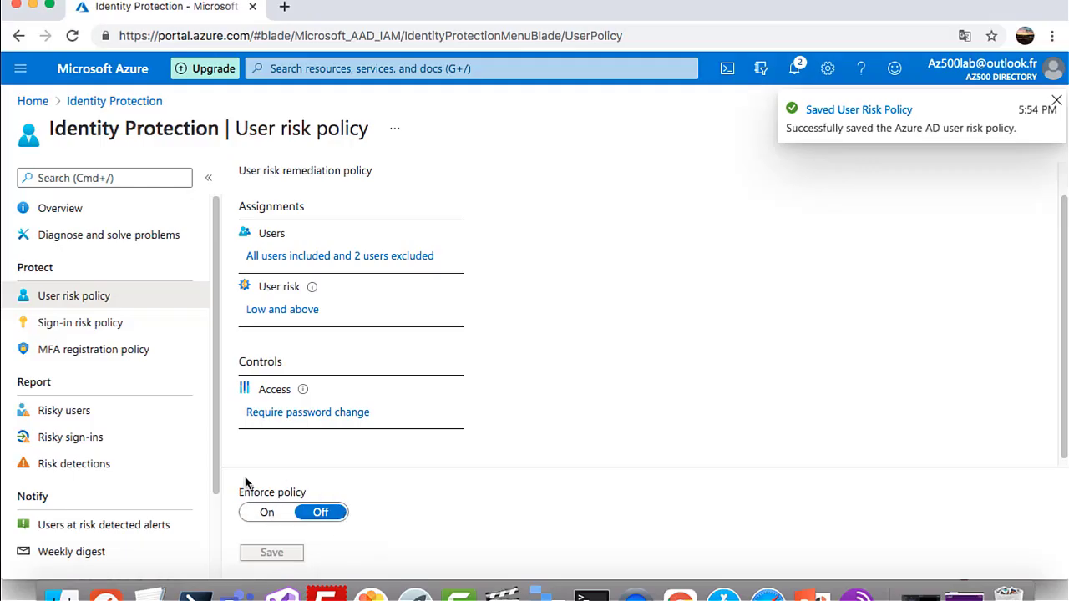
Turn User risk policy enforcement On and save it, then open the Sign-in risk policy
click(267, 513)
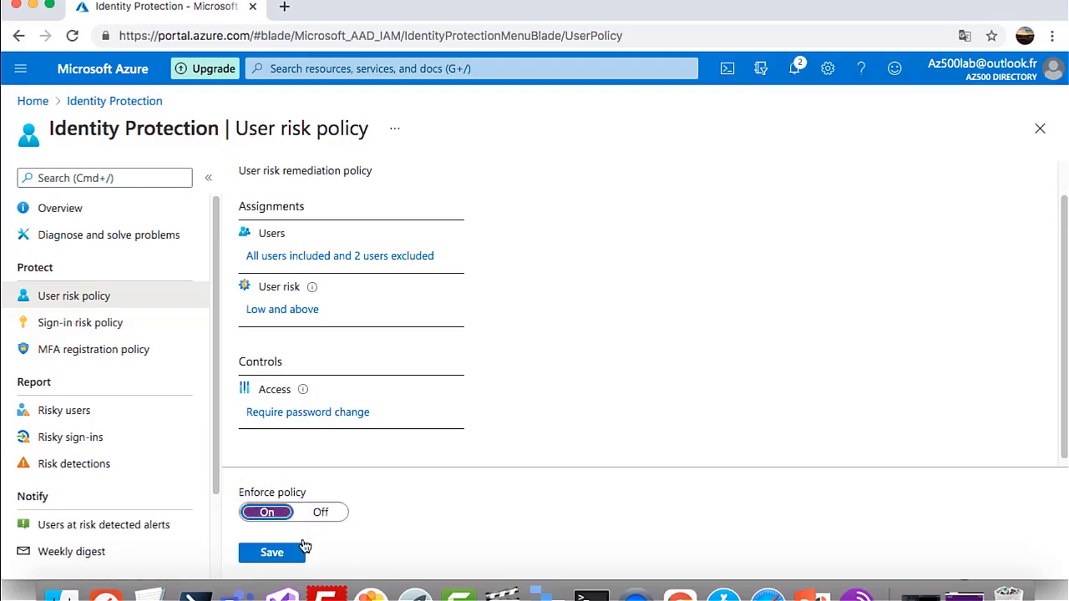
click(274, 554)
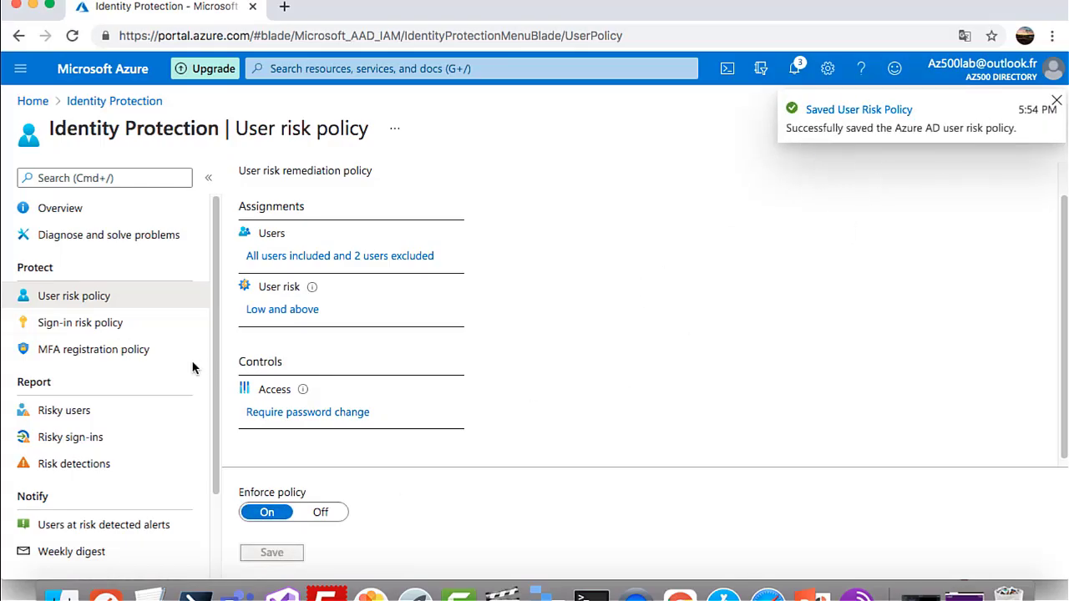
click(96, 328)
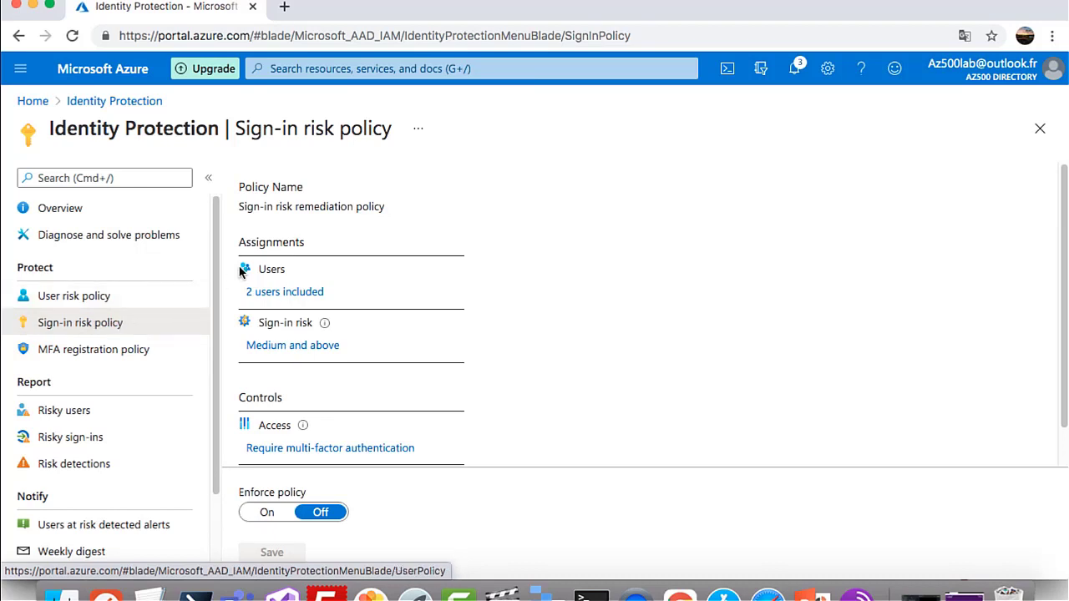
Apply the Sign-in risk policy to All users, excluding Global Admin and a second account
click(292, 292)
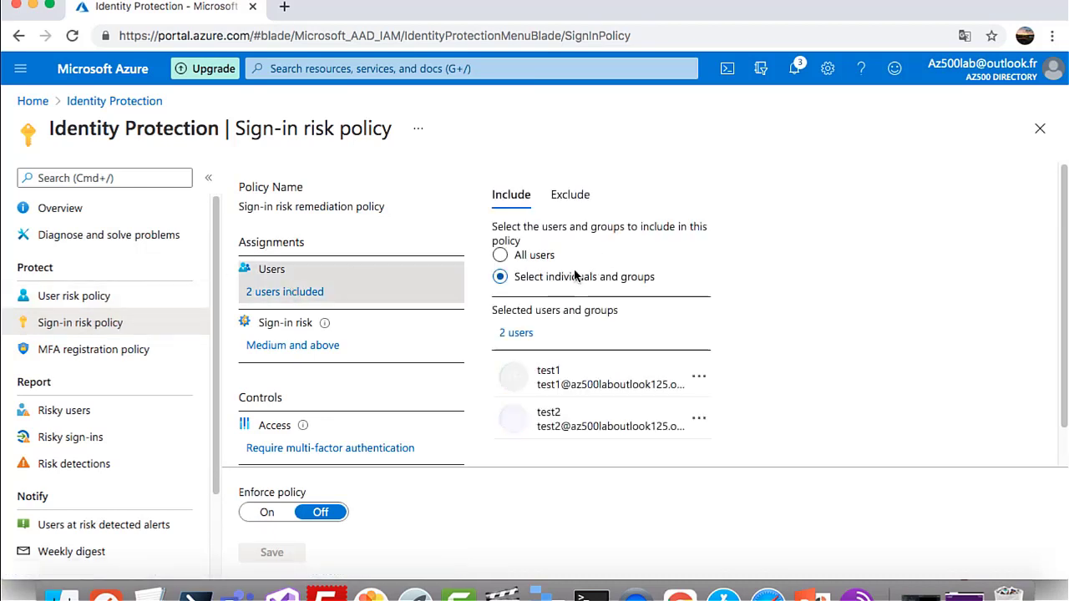
click(522, 257)
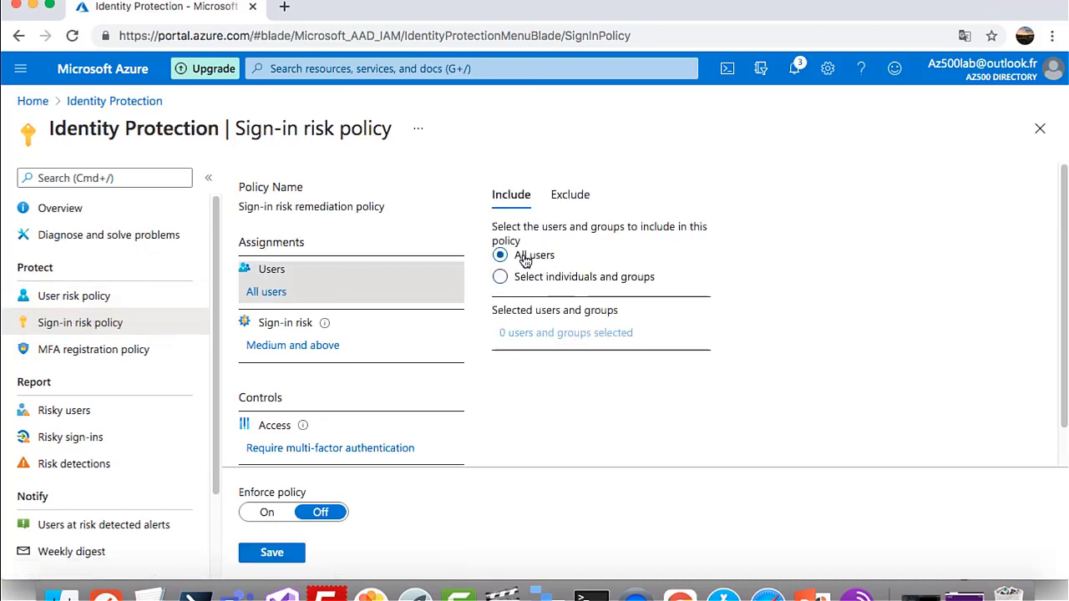
click(572, 200)
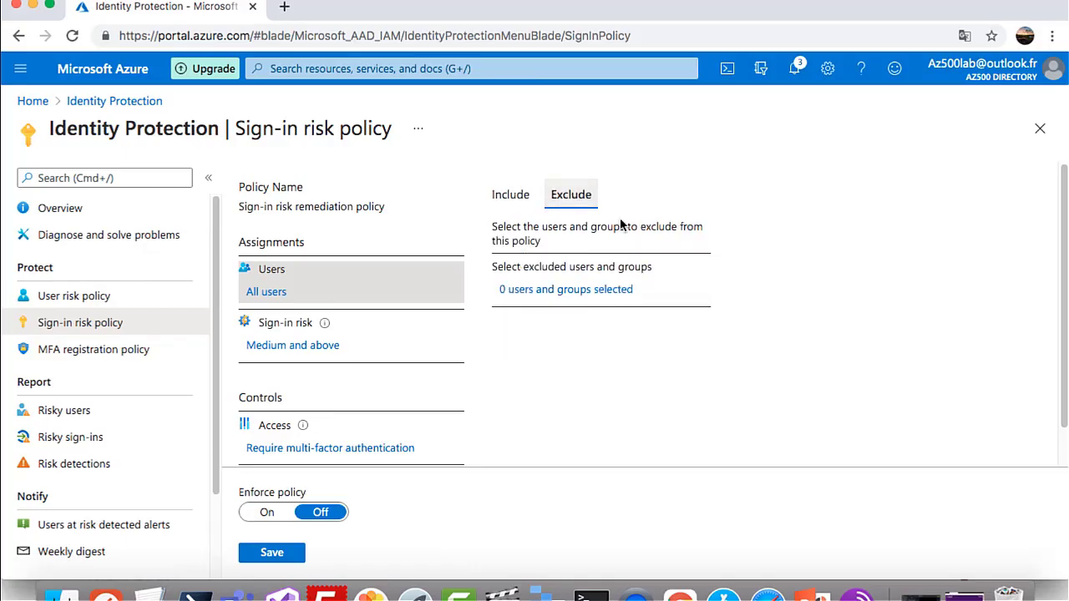
click(587, 291)
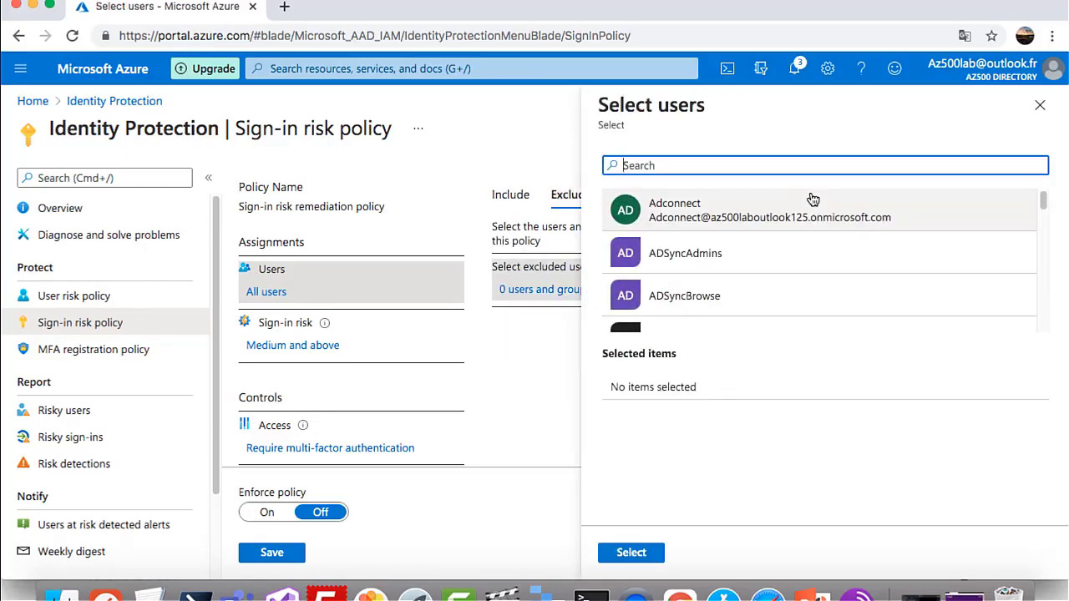
text(admin)
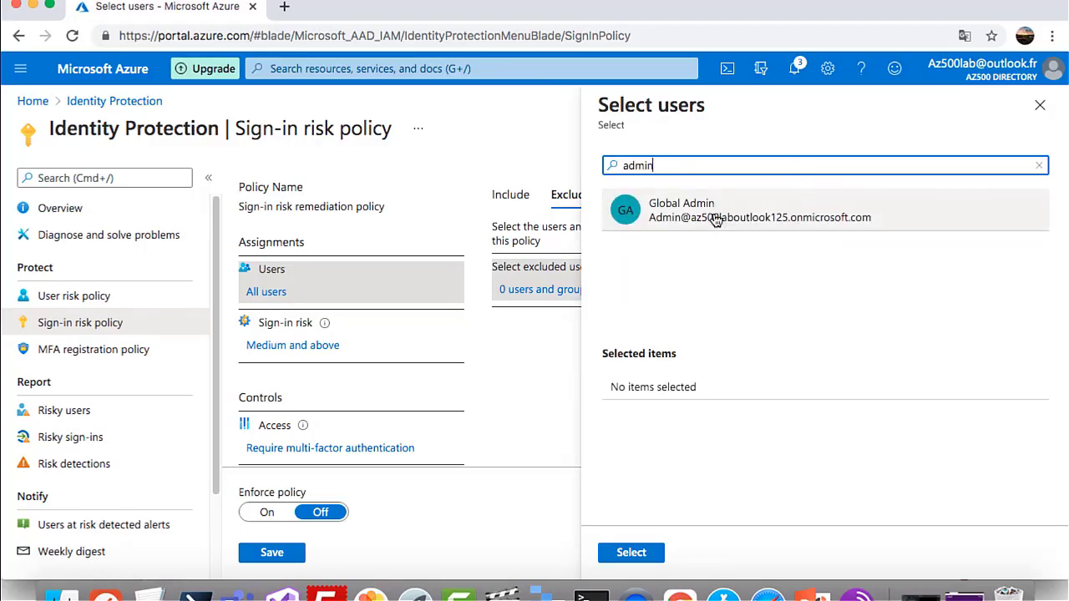
click(716, 214)
drag(689, 162, 596, 167)
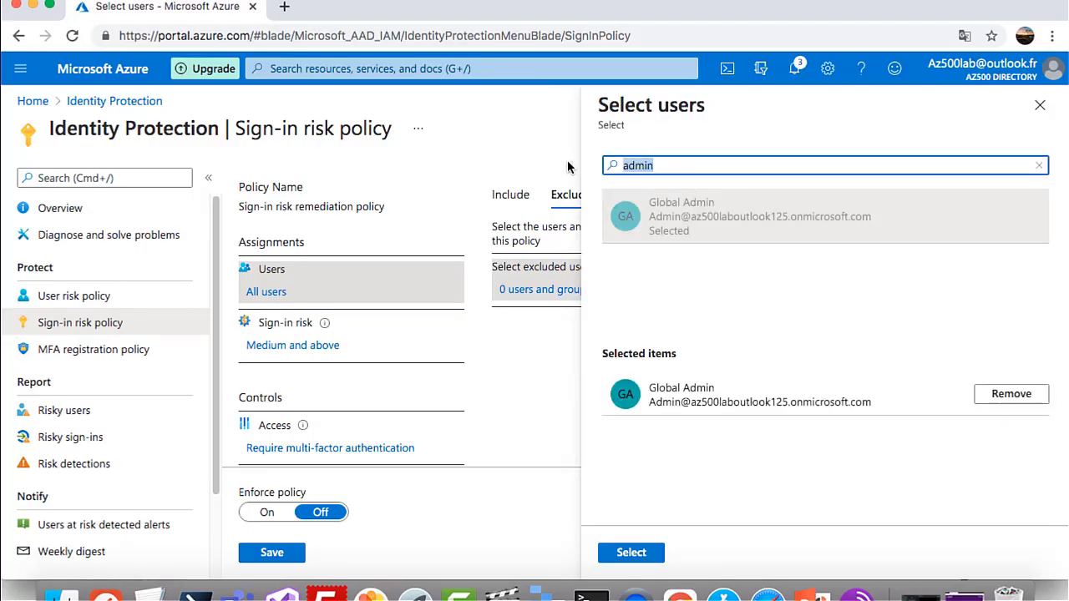
text(i)
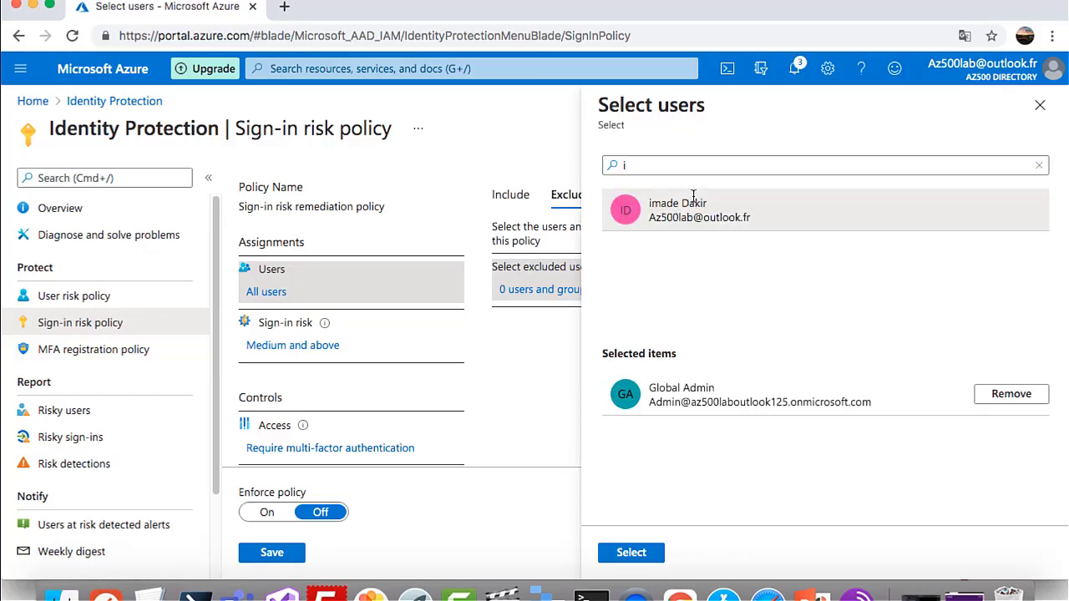
click(628, 205)
click(643, 554)
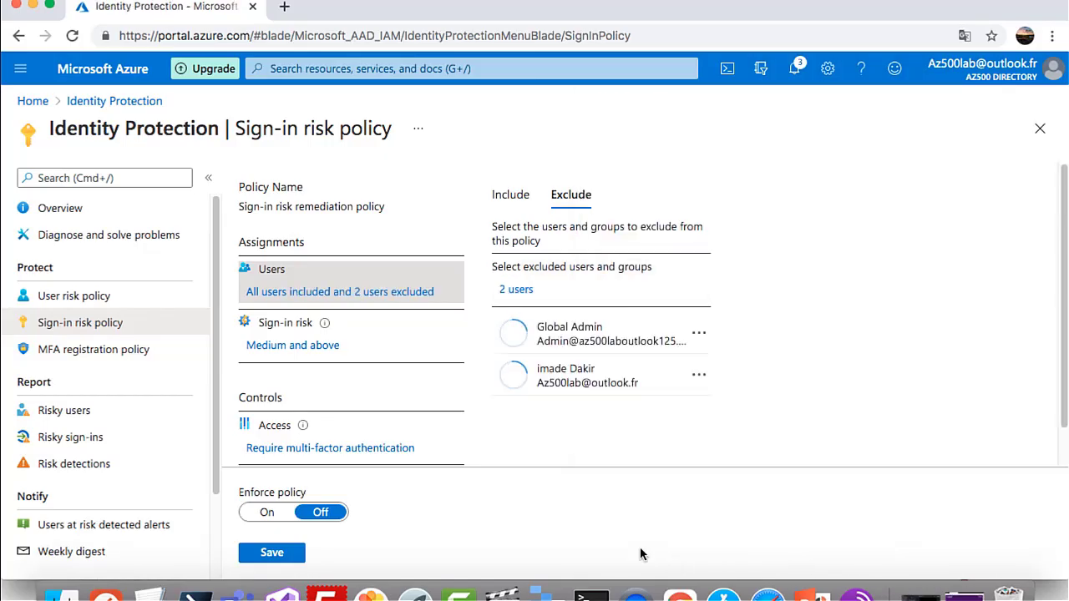
Keep Medium and above risk with required MFA, turn enforcement On, and save the policy
scroll(443, 417, down, 1)
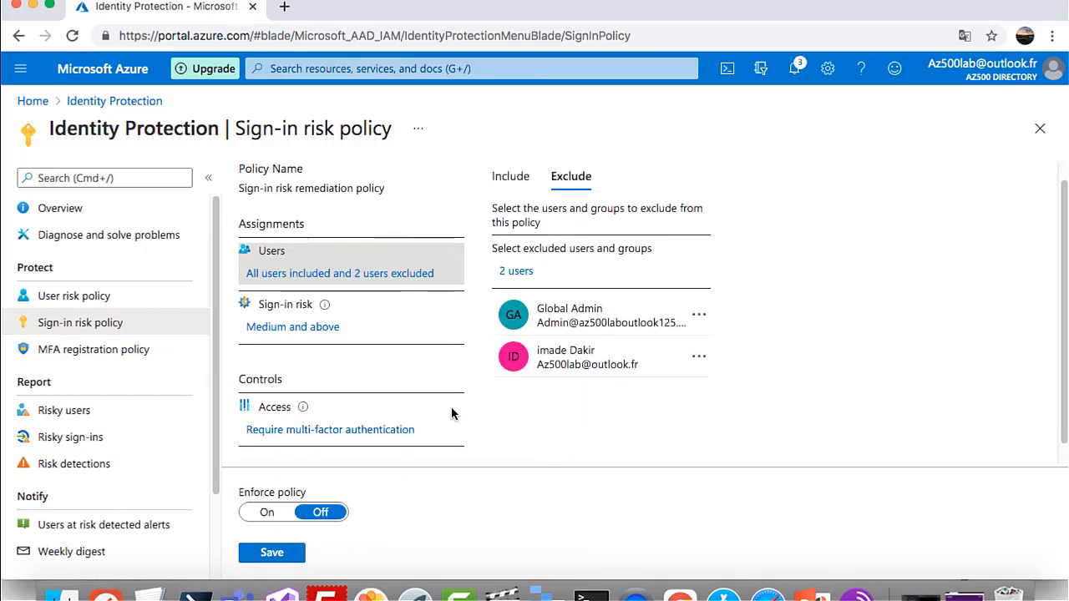
click(305, 332)
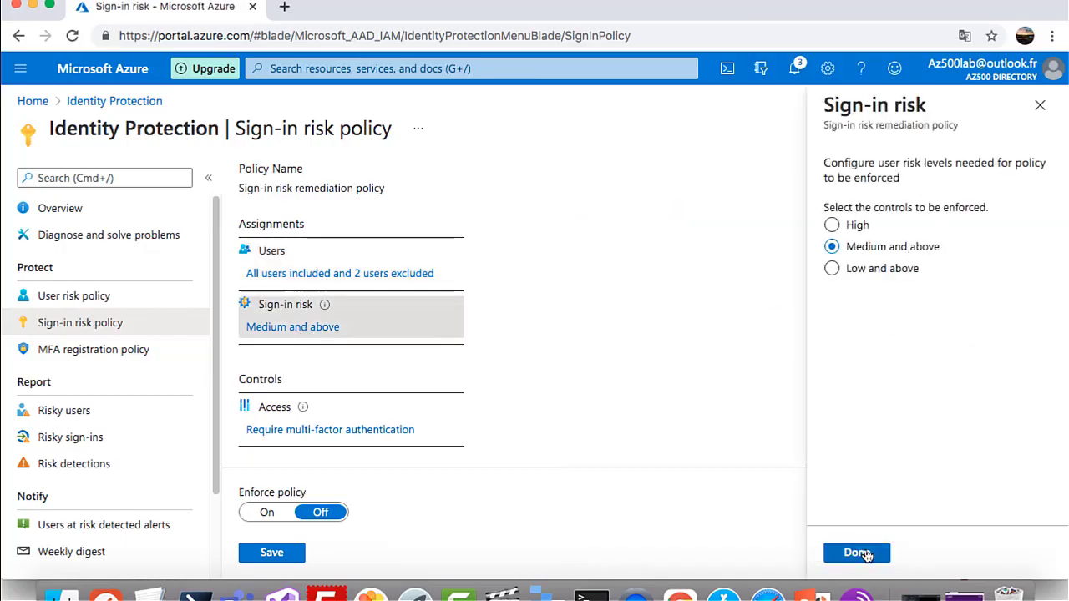
click(857, 552)
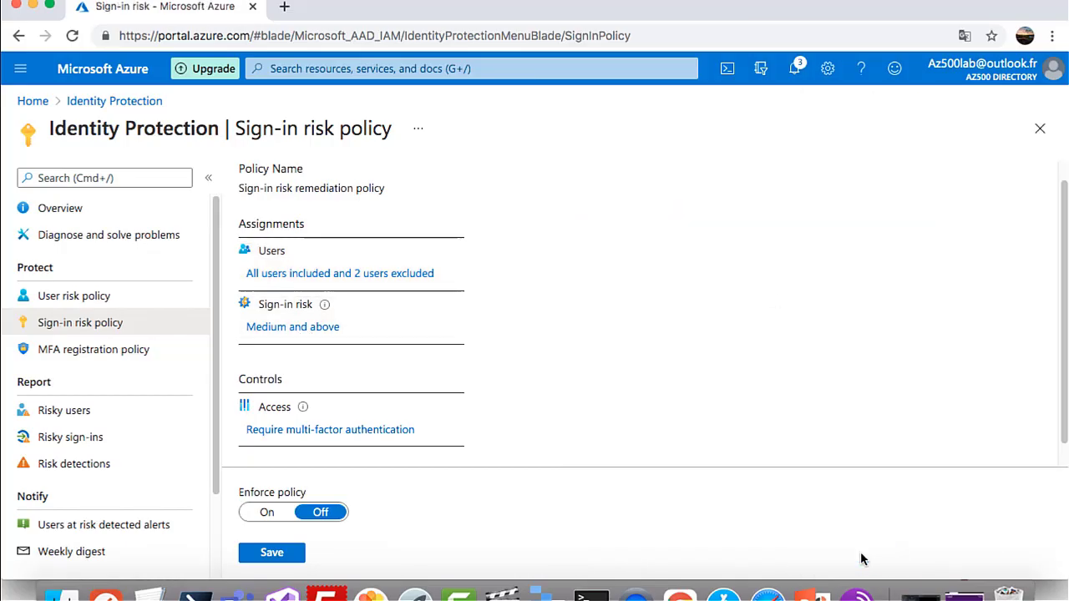
scroll(292, 420, down, 1)
click(325, 407)
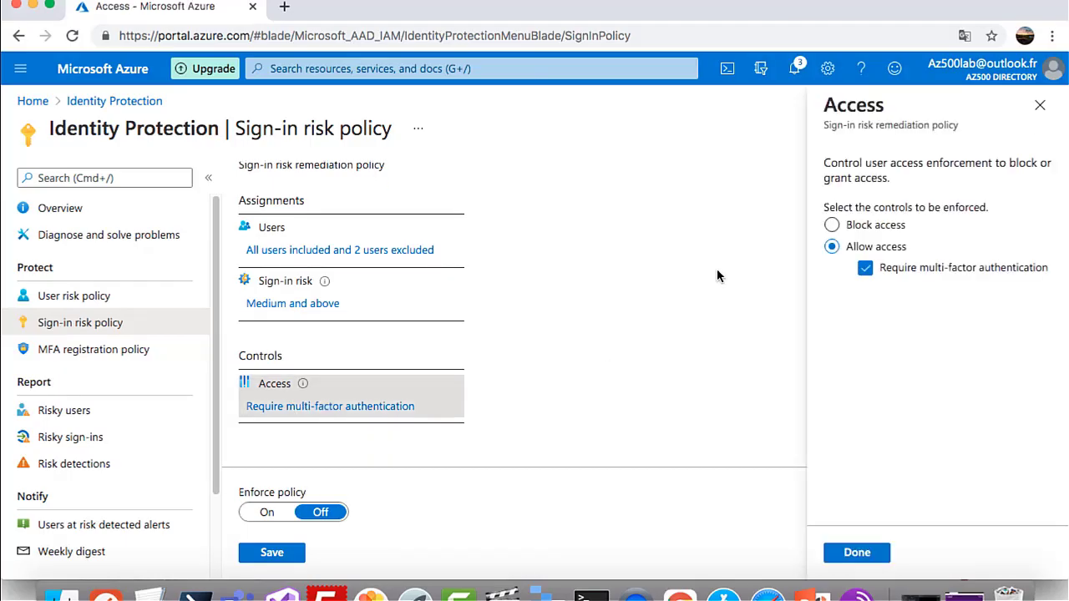
click(871, 559)
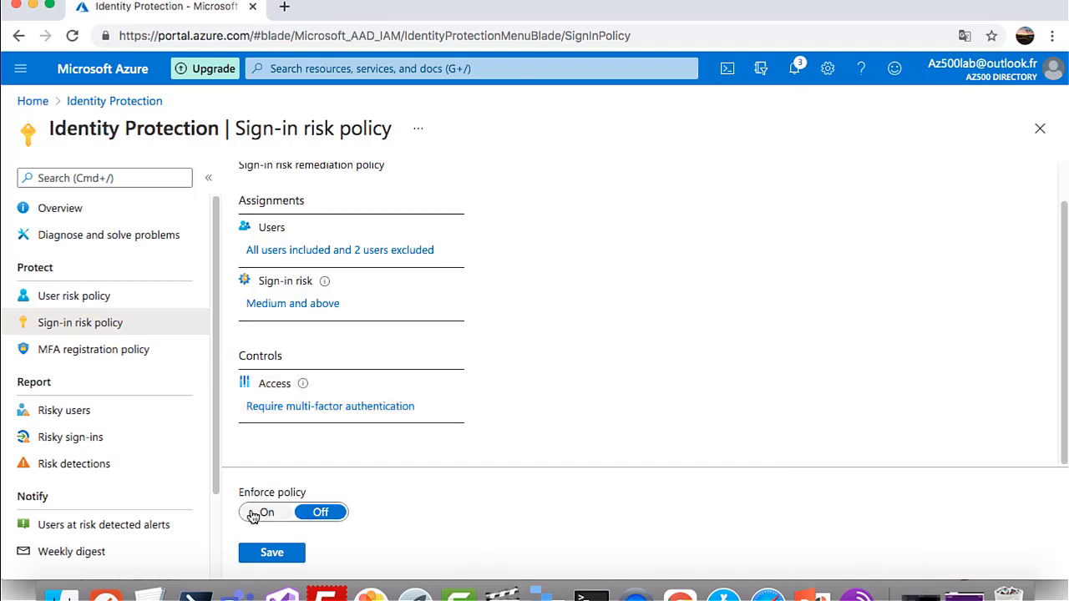
click(253, 514)
click(273, 553)
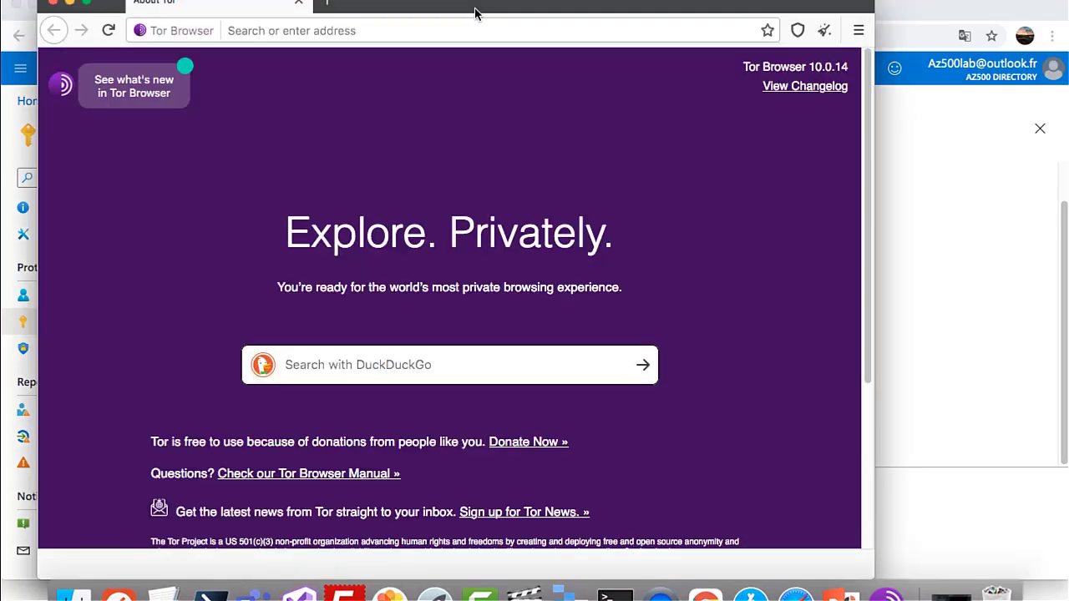
drag(477, 7, 473, 30)
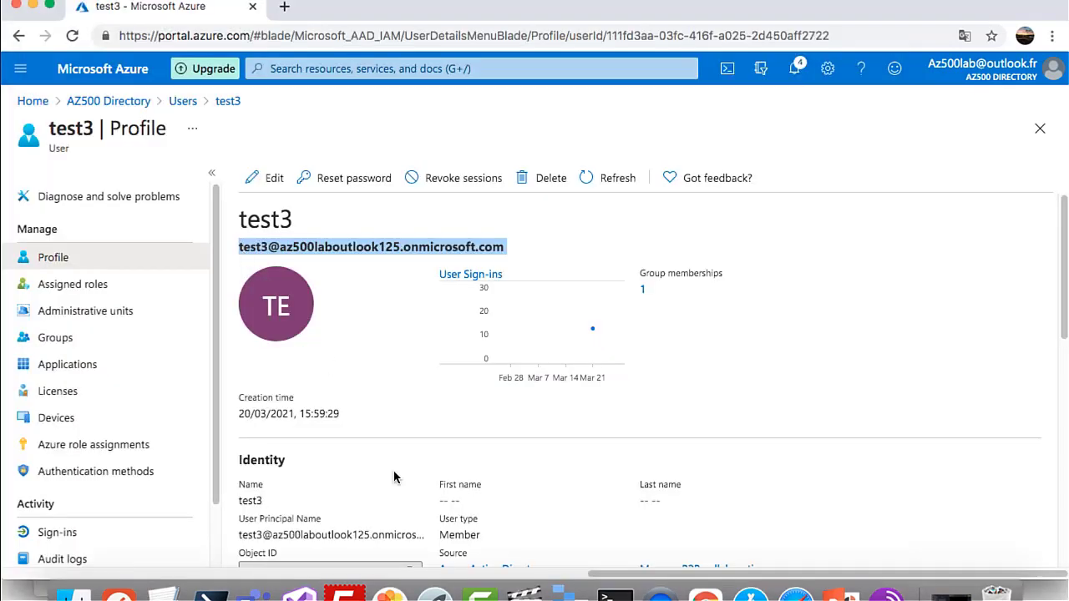
In Tor Browser, go to portal.azure.com and sign in with the test user's e-mail and password
click(896, 594)
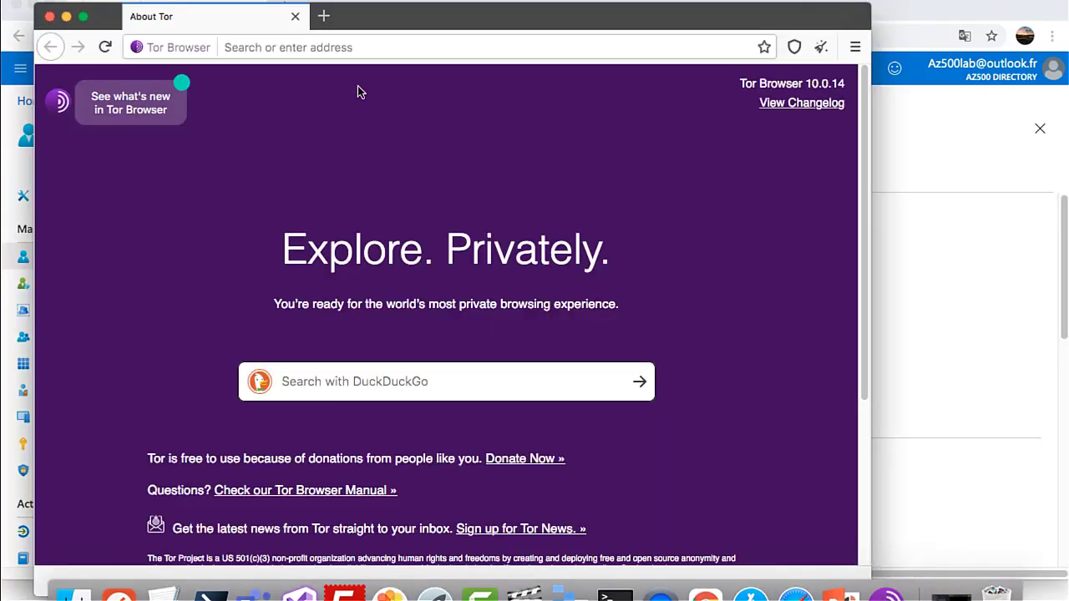
click(360, 48)
text(po)
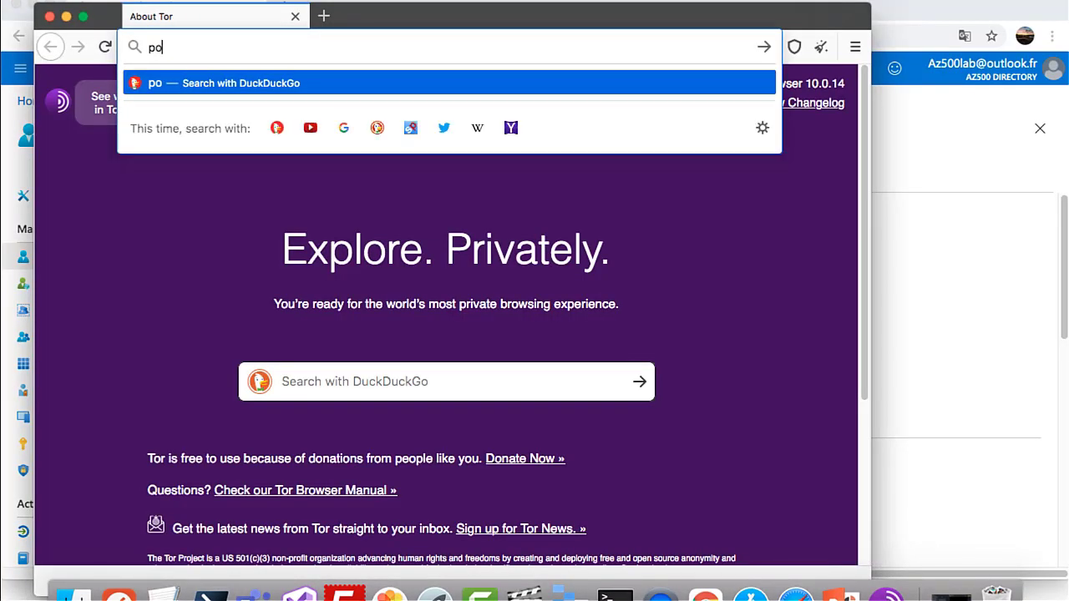
text(rtal.azure.com)
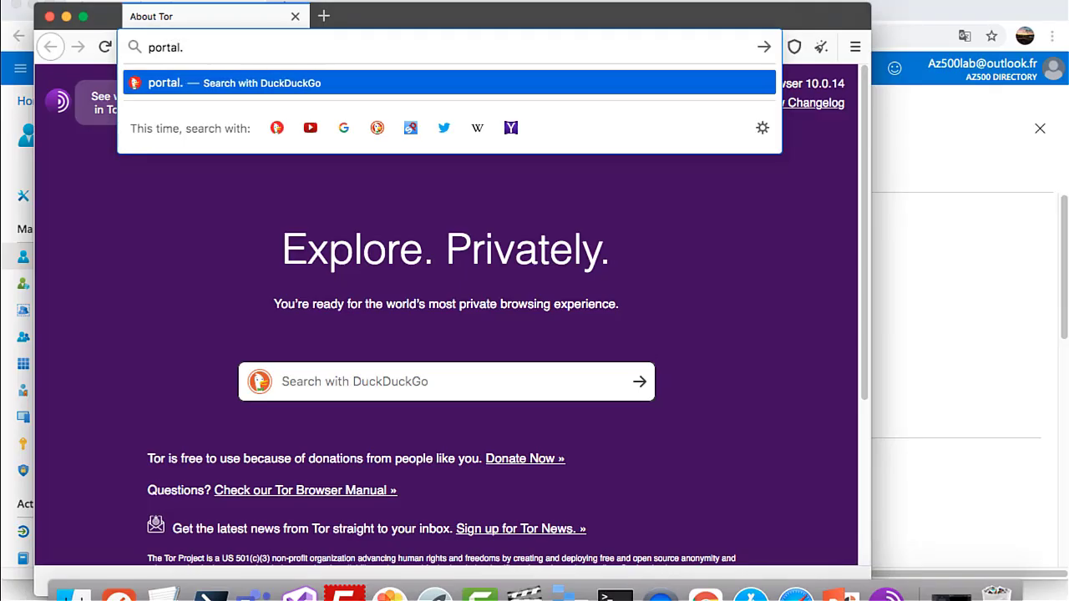
key(Return)
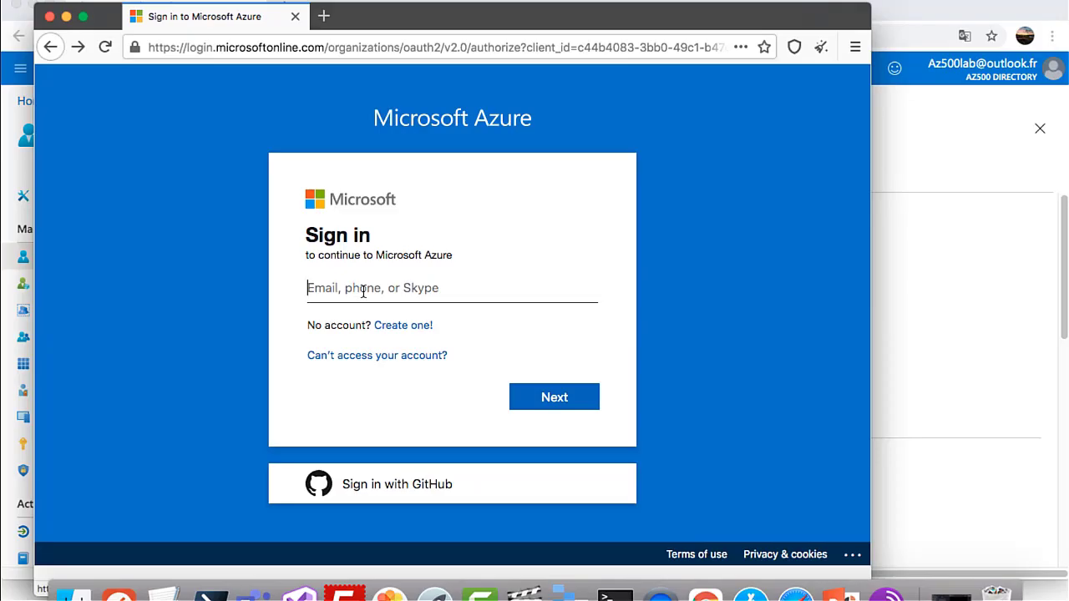
key(super+v)
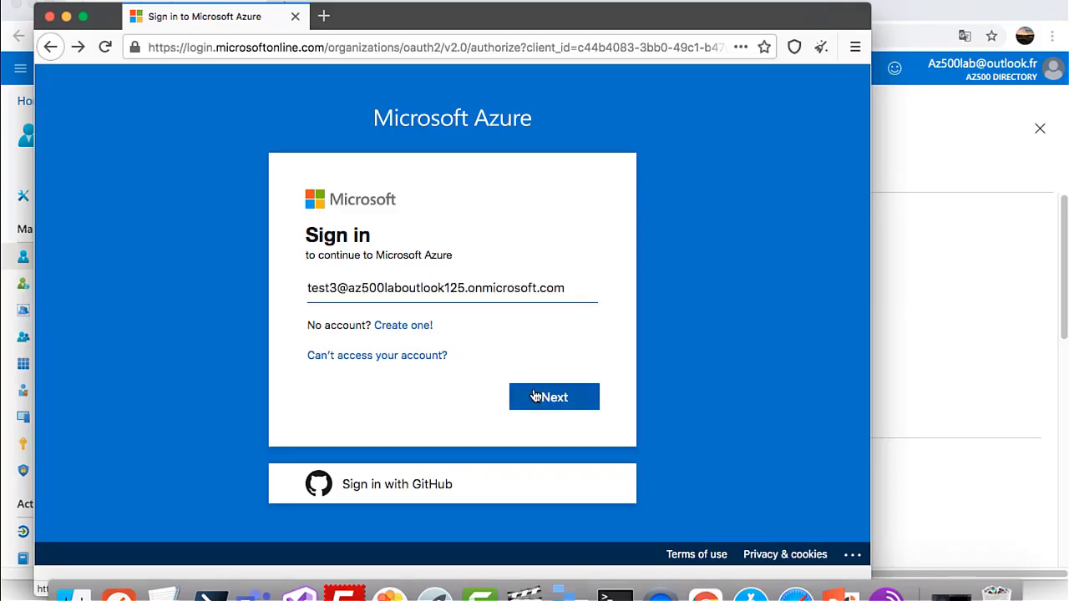
click(553, 397)
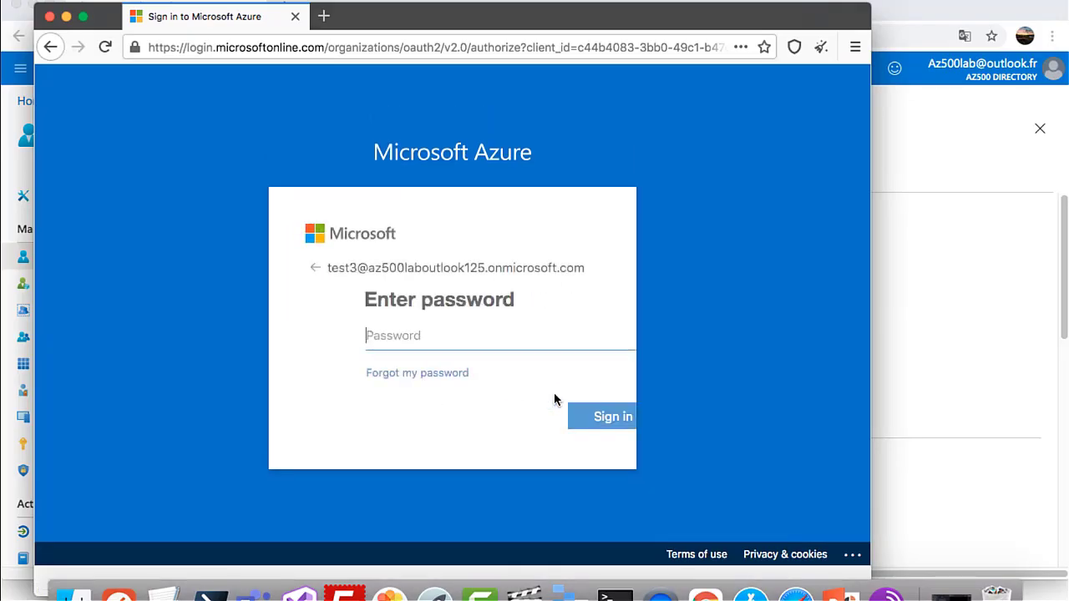
text(P)
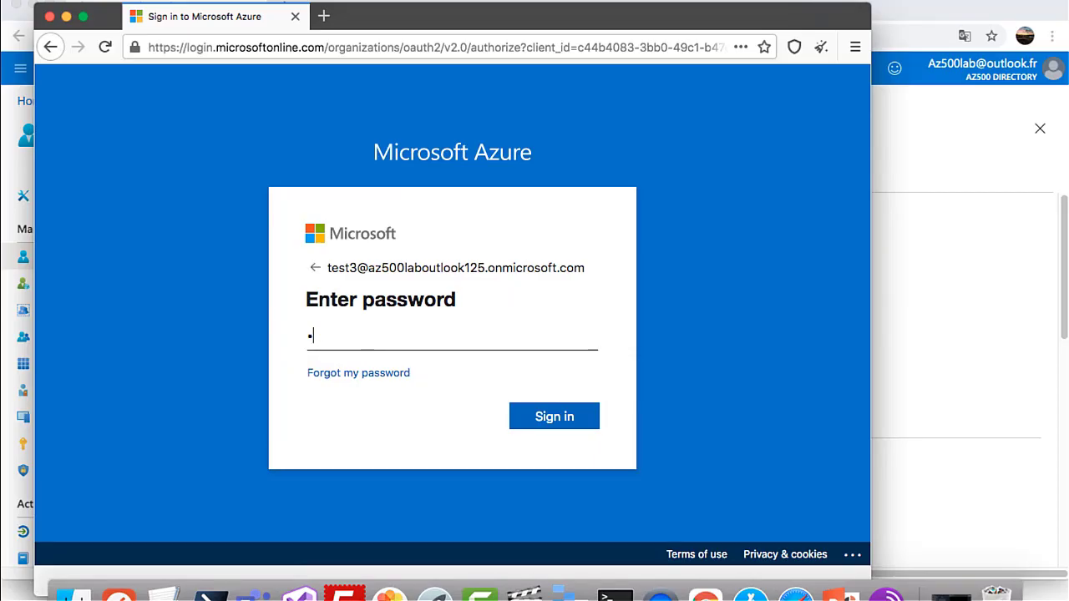
text(assword1)
click(555, 423)
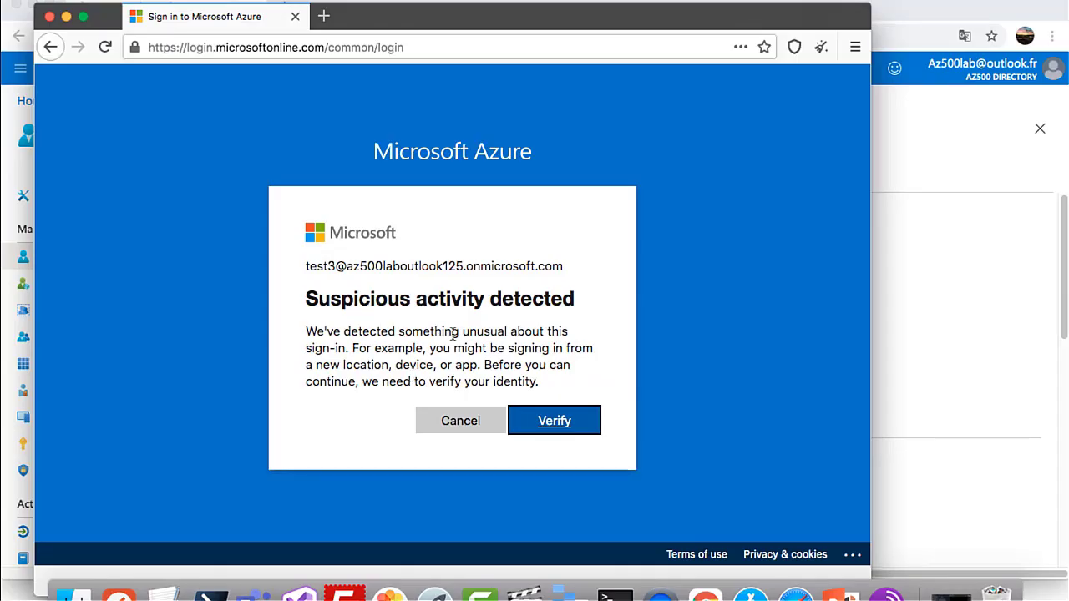
Verify the flagged sign-in by approving a Microsoft Authenticator request, reaching the Azure home page
click(555, 433)
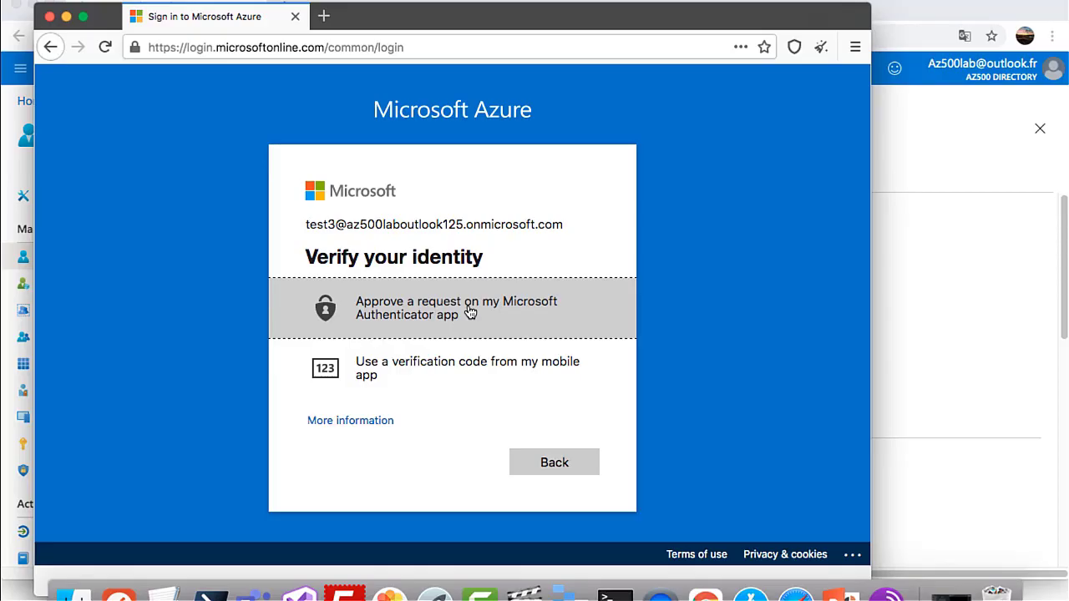
click(468, 311)
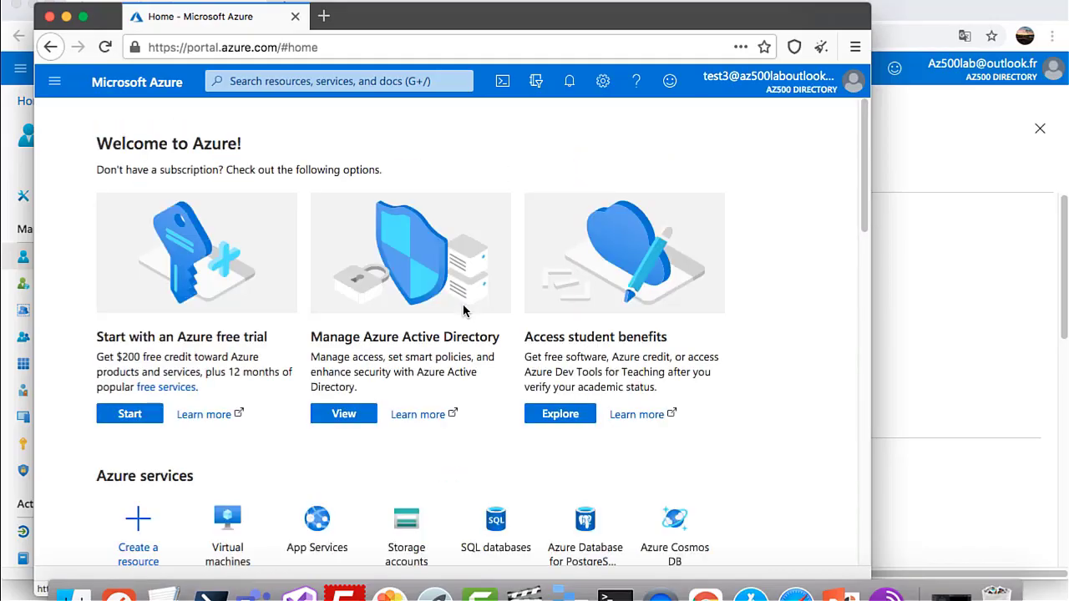
Sign the test user out and sign in as test2 with its account password
click(854, 84)
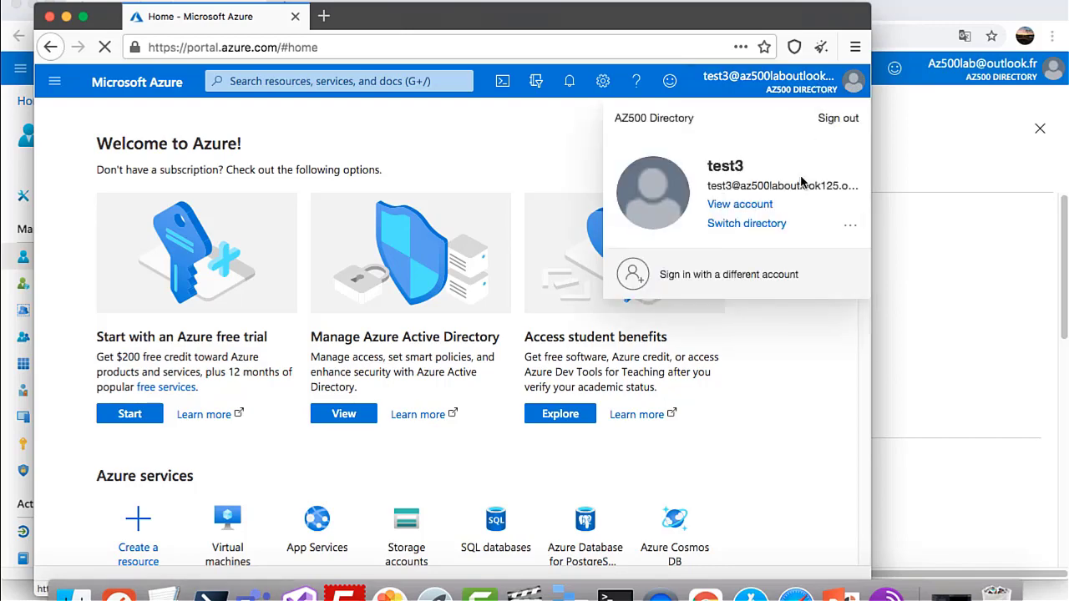
click(835, 118)
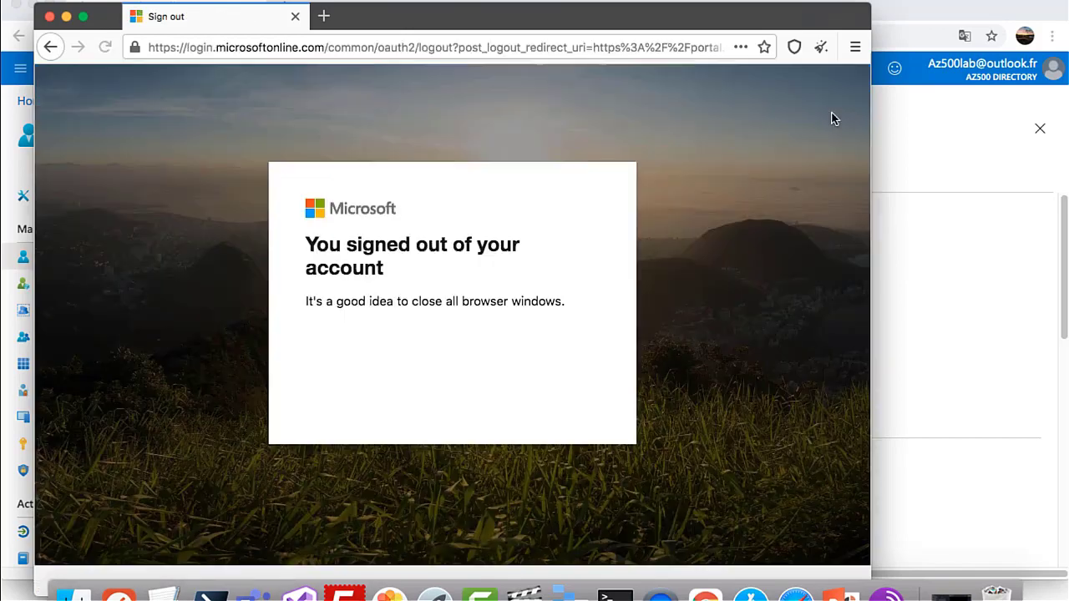
text(test)
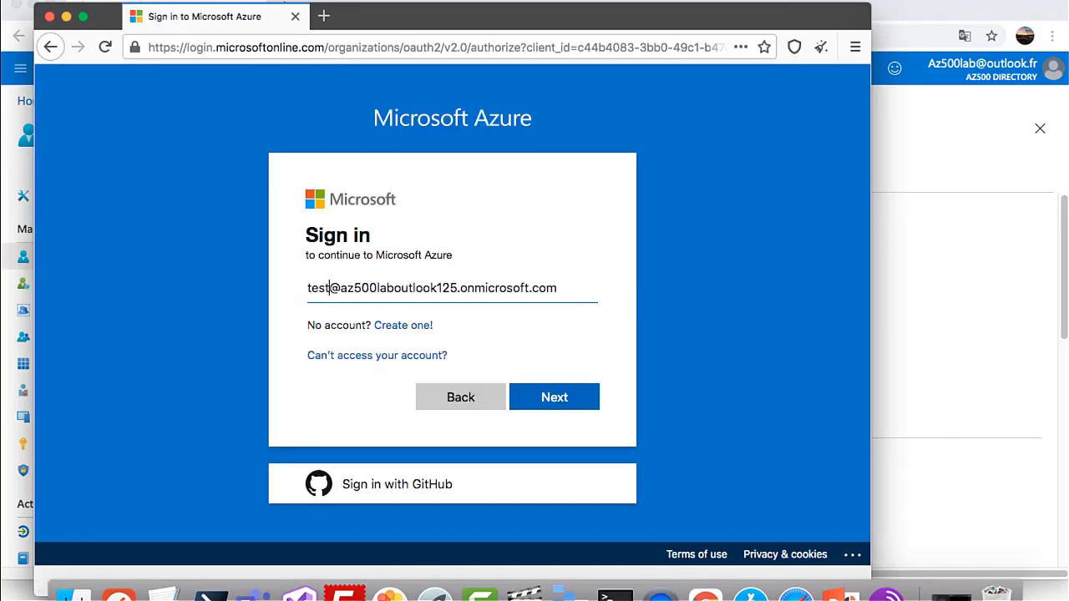
text(2)
key(Return)
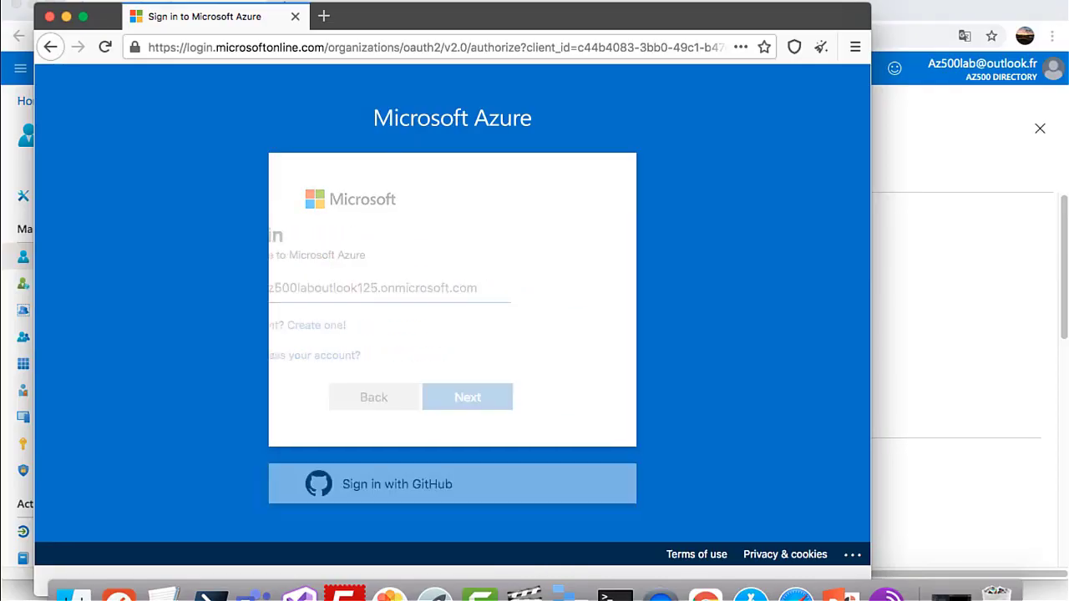
key(super+v)
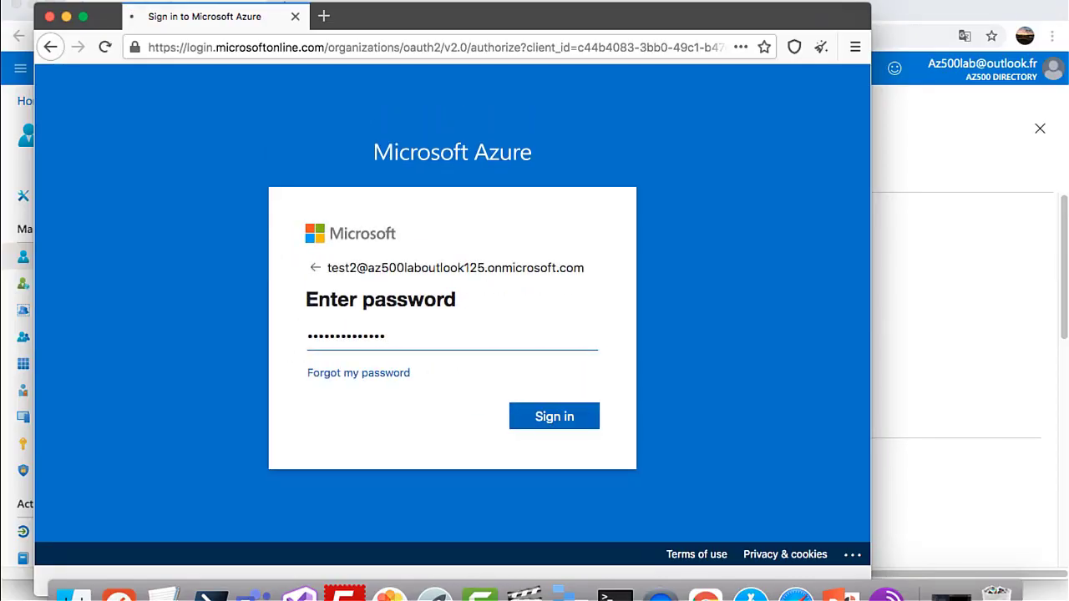
key(Return)
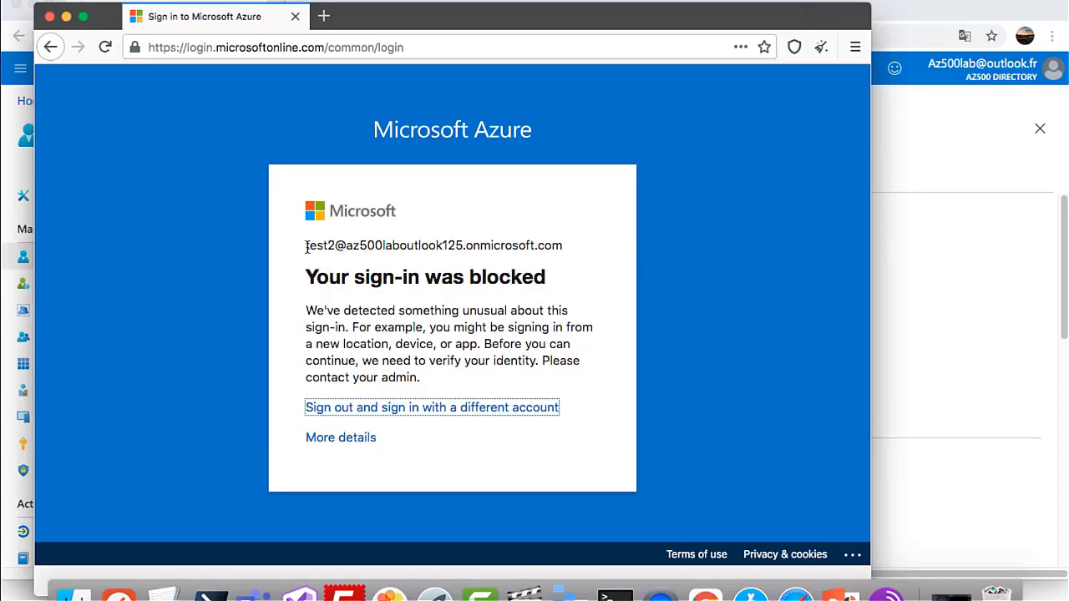
Highlight the blocked account's name on the 'Your sign-in was blocked' page
drag(307, 246, 332, 242)
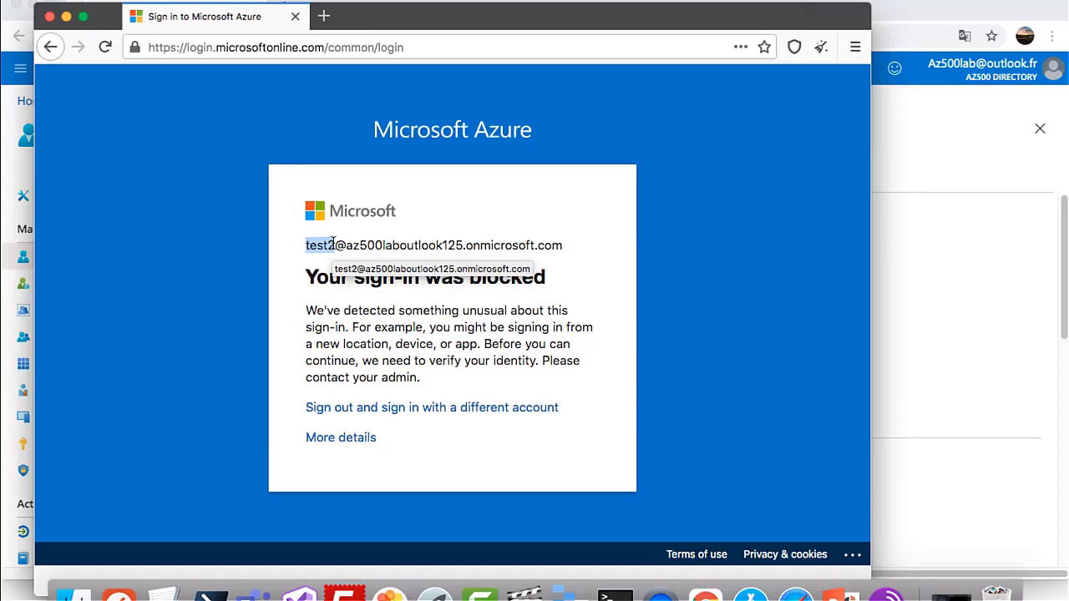
click(337, 242)
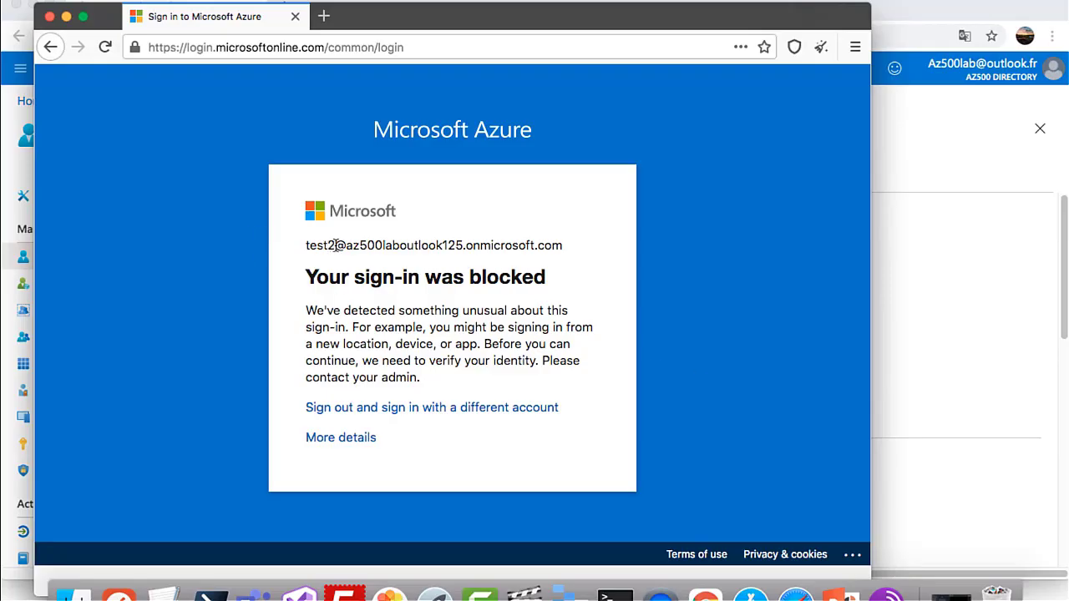
drag(334, 244, 303, 245)
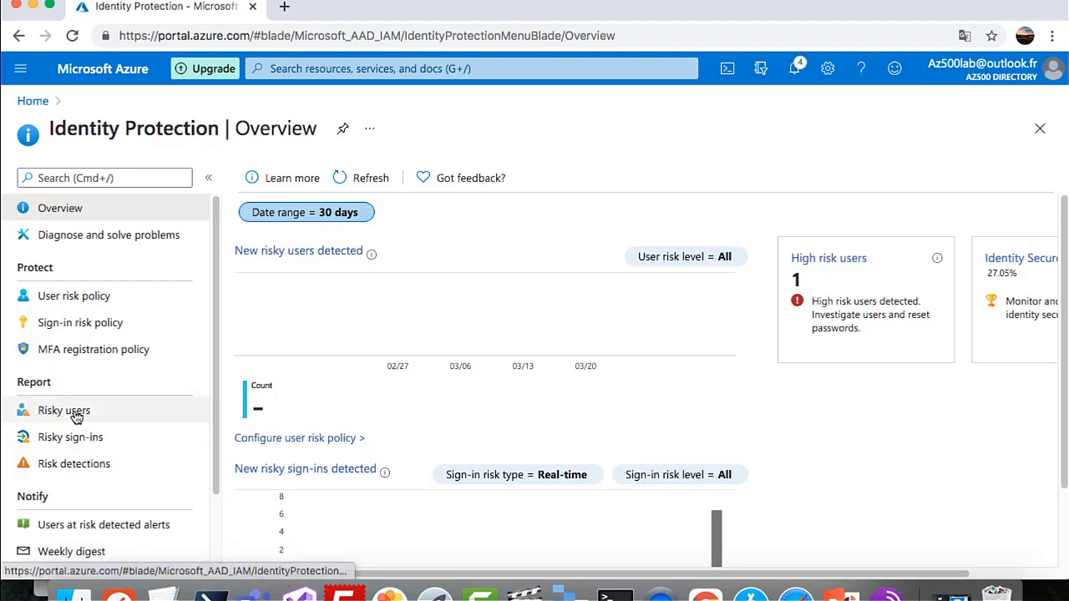
In Risk detections, view the Wieden detection's details, then the user's detections and linked risky sign-in
click(91, 465)
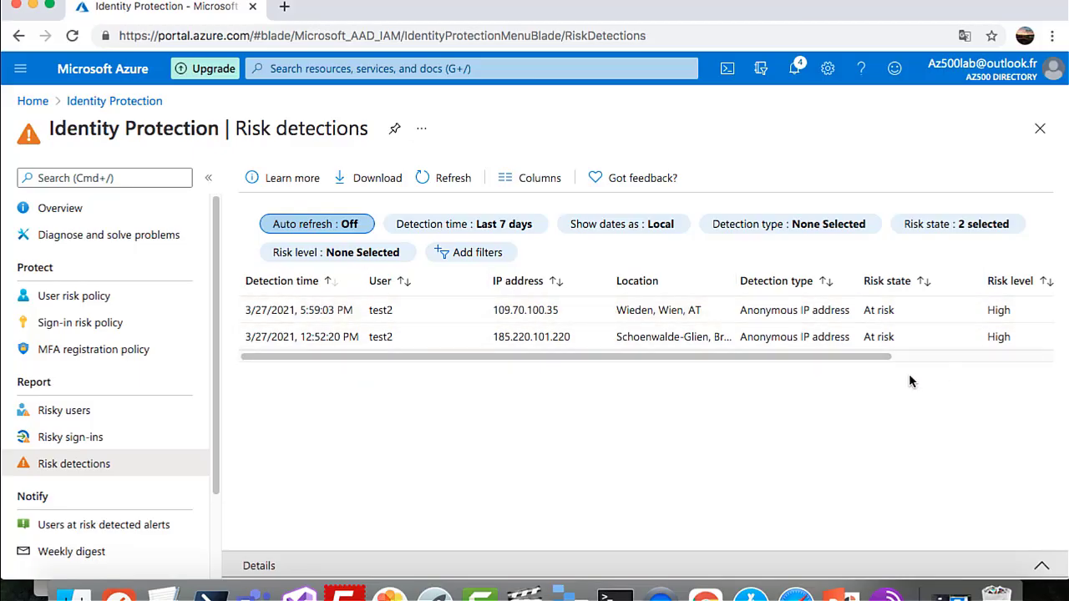
drag(872, 357, 840, 360)
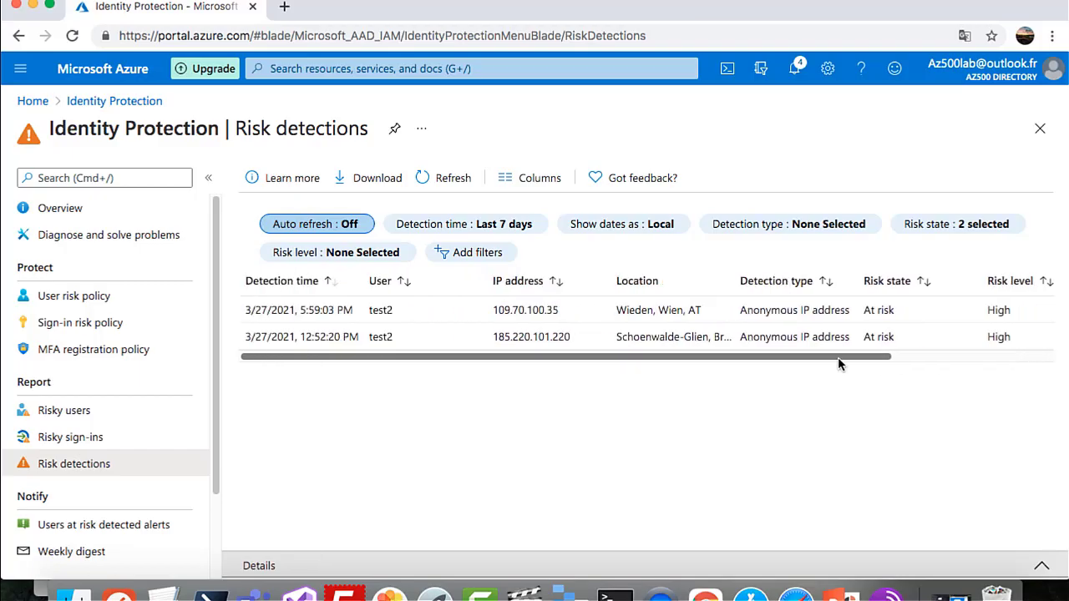
click(674, 312)
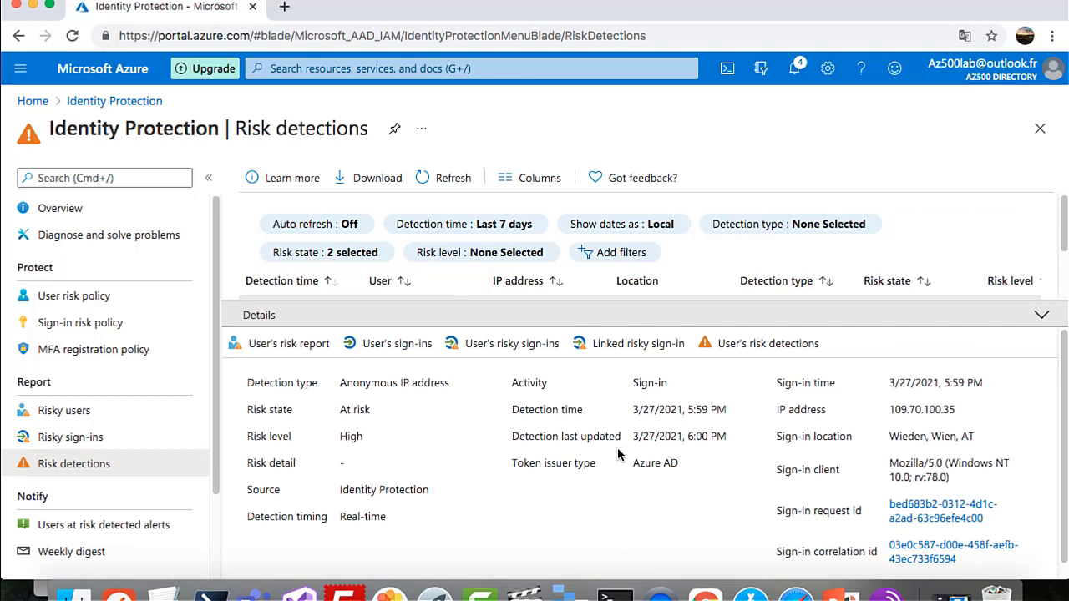
scroll(618, 454, down, 1)
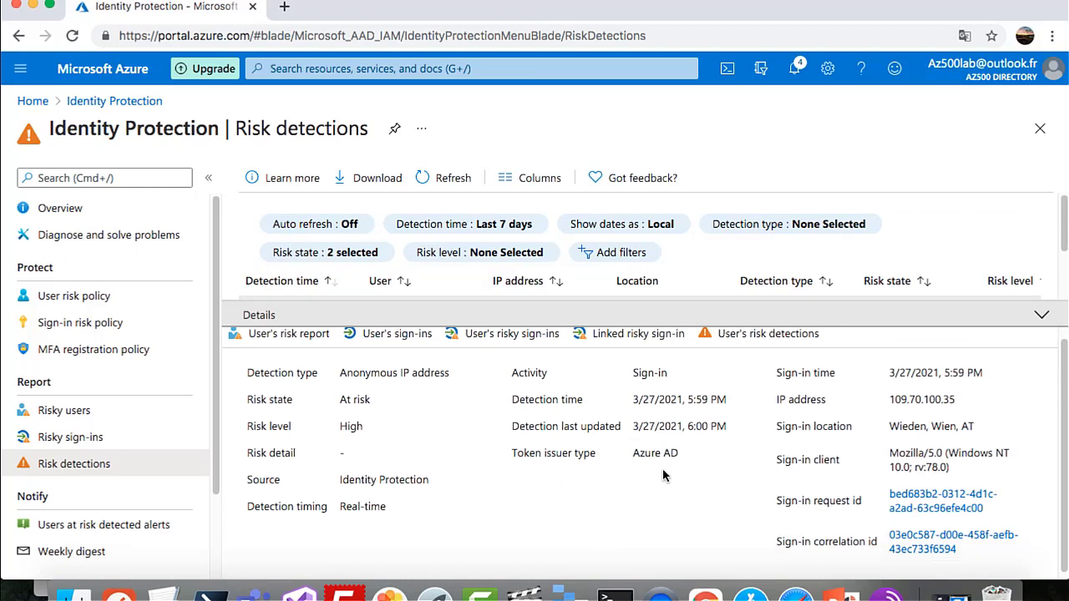
scroll(663, 473, up, 1)
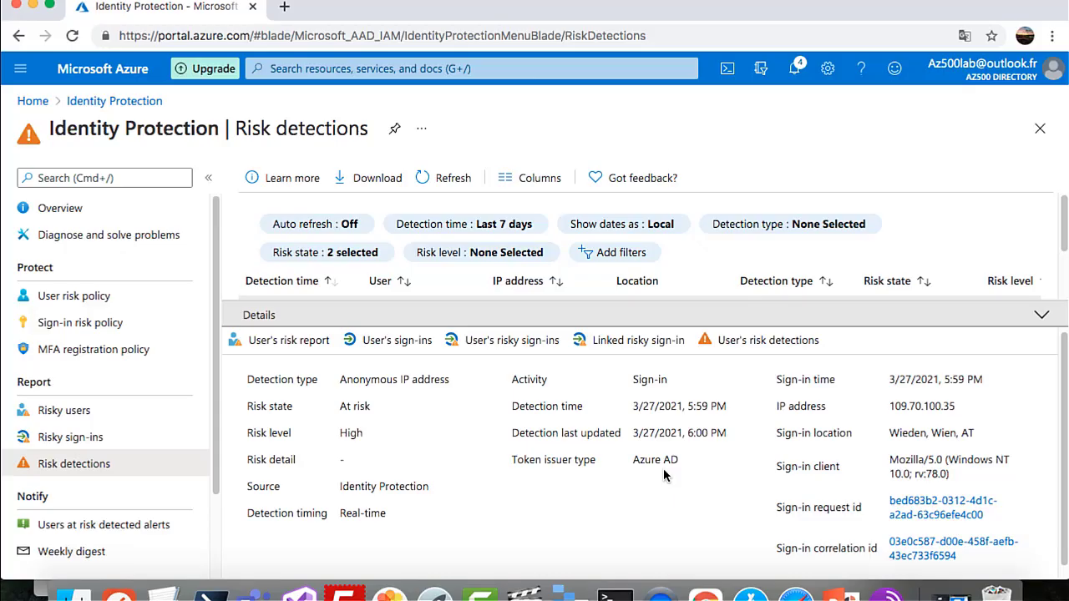
click(737, 342)
click(408, 339)
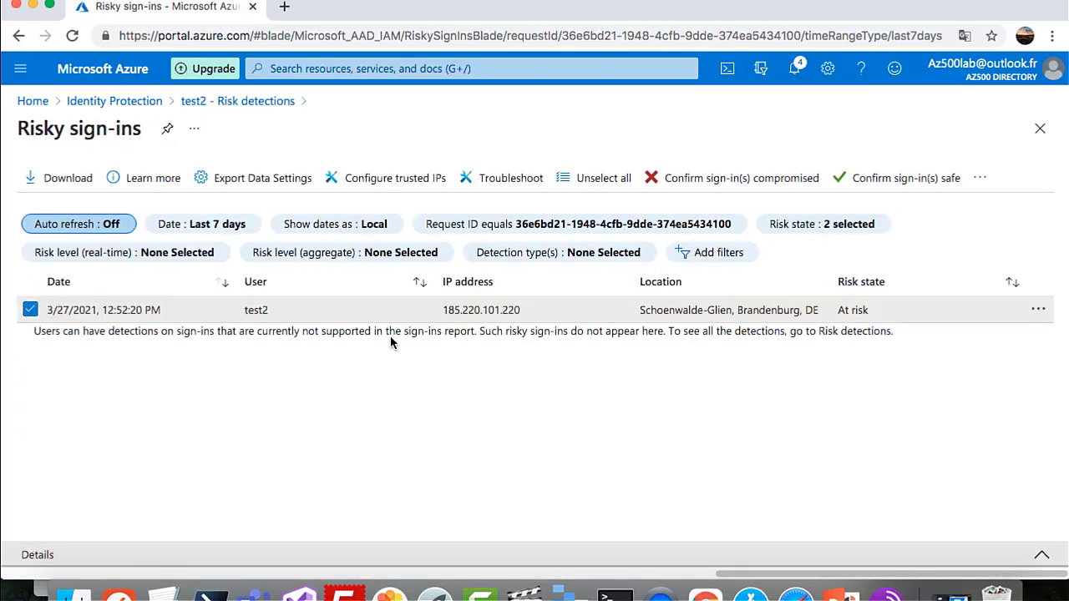
Review the failed high-risk anonymous-IP sign-in's basic info, then return to Identity Protection Risk detections
click(253, 321)
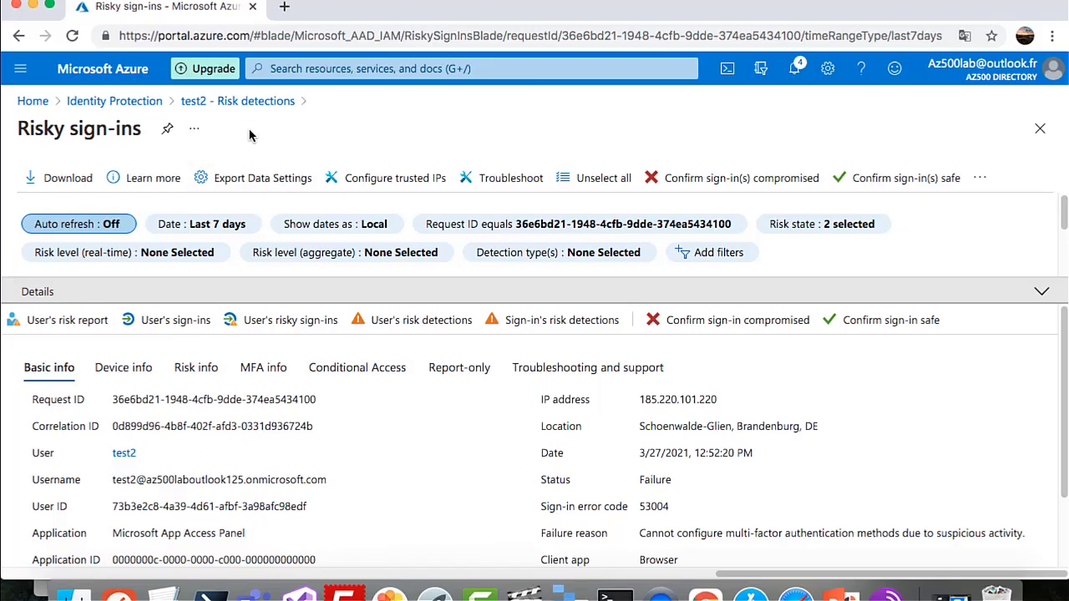
click(257, 104)
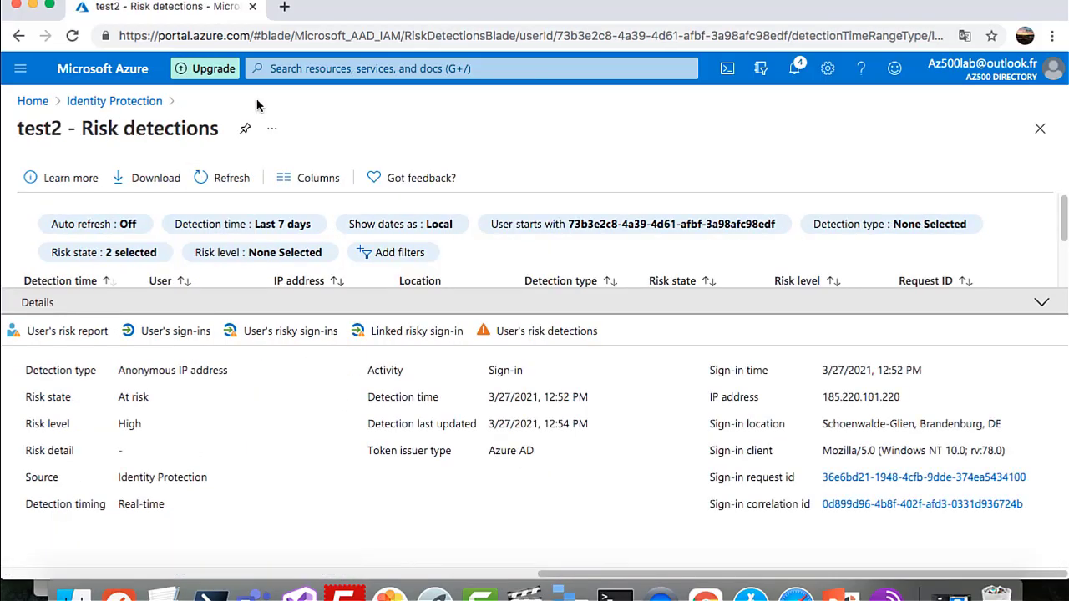
click(132, 102)
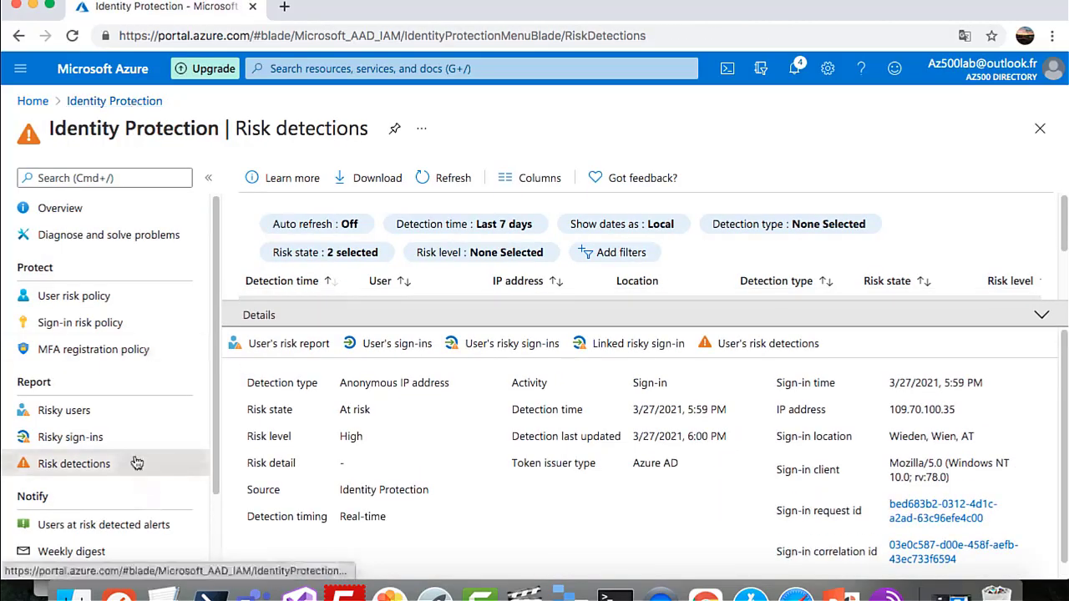
Confirm at-risk user alerts fire at High risk and weekly digest emails are set to Yes
scroll(136, 460, down, 3)
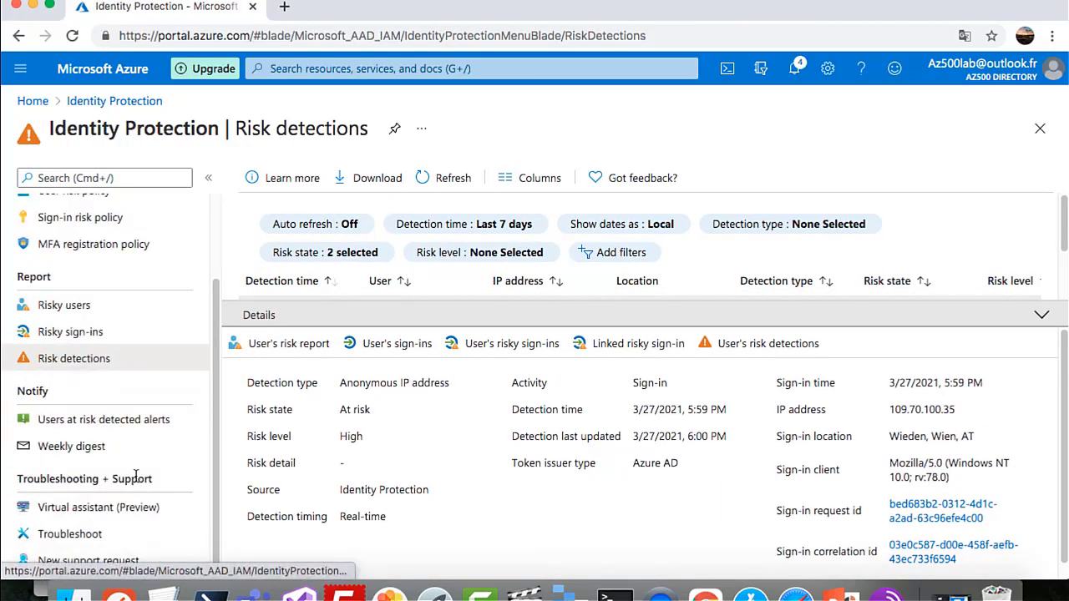
click(94, 425)
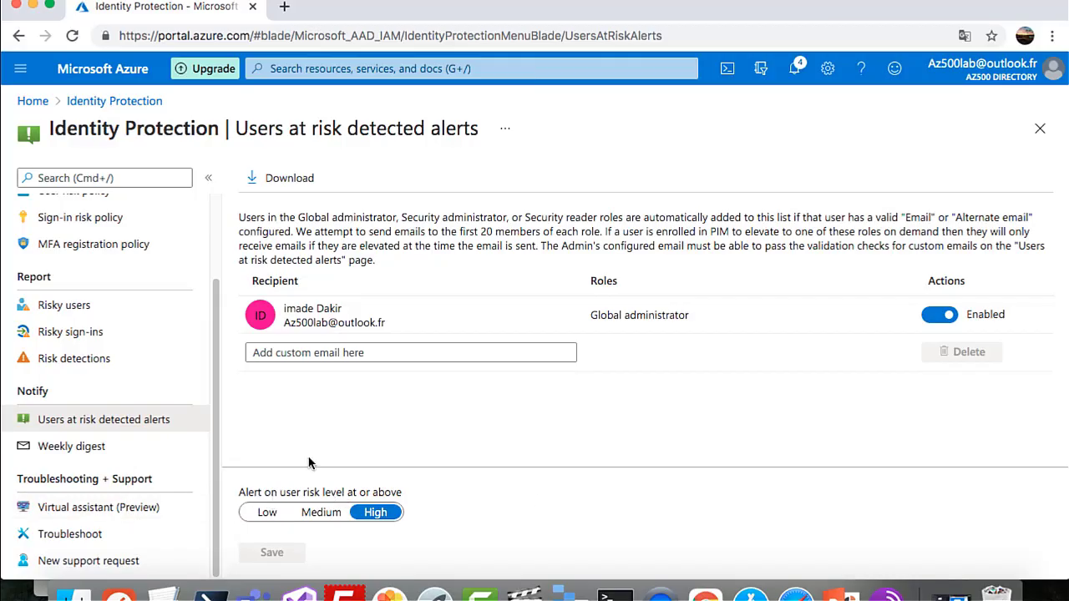
click(79, 449)
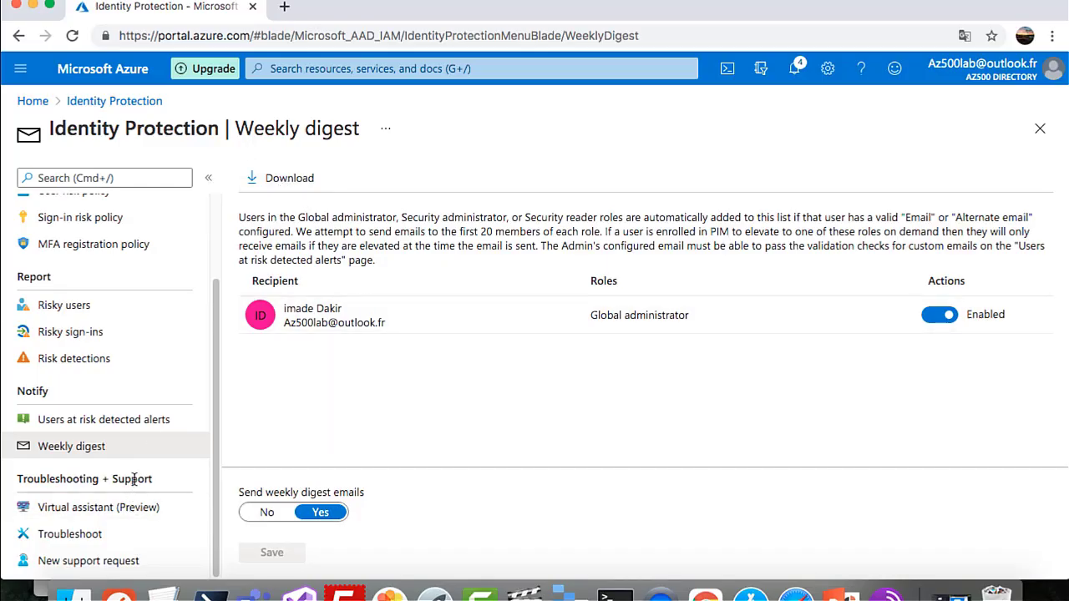
scroll(130, 497, up, 3)
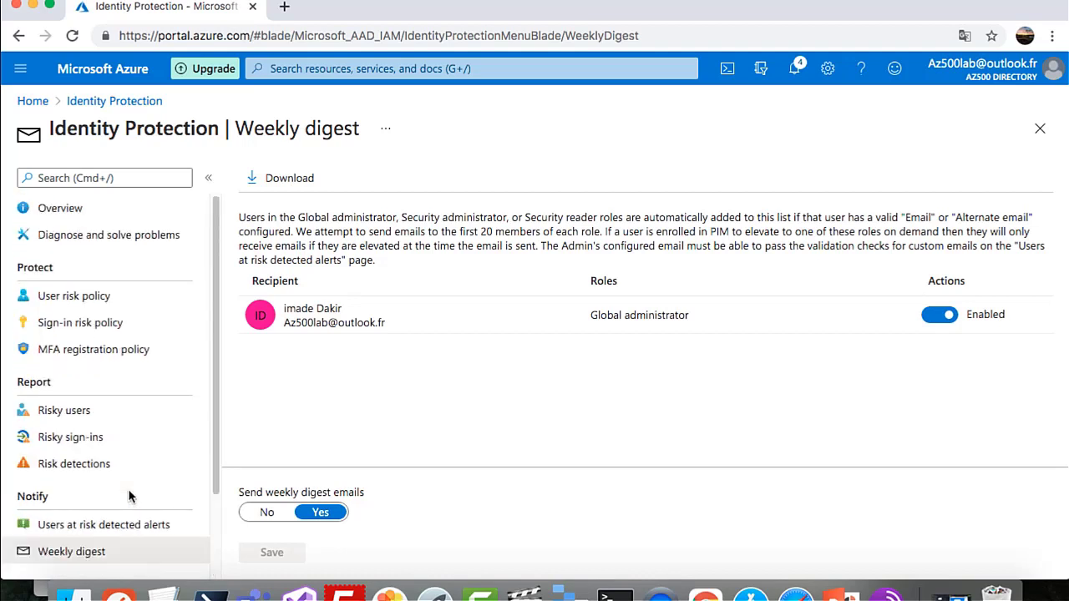